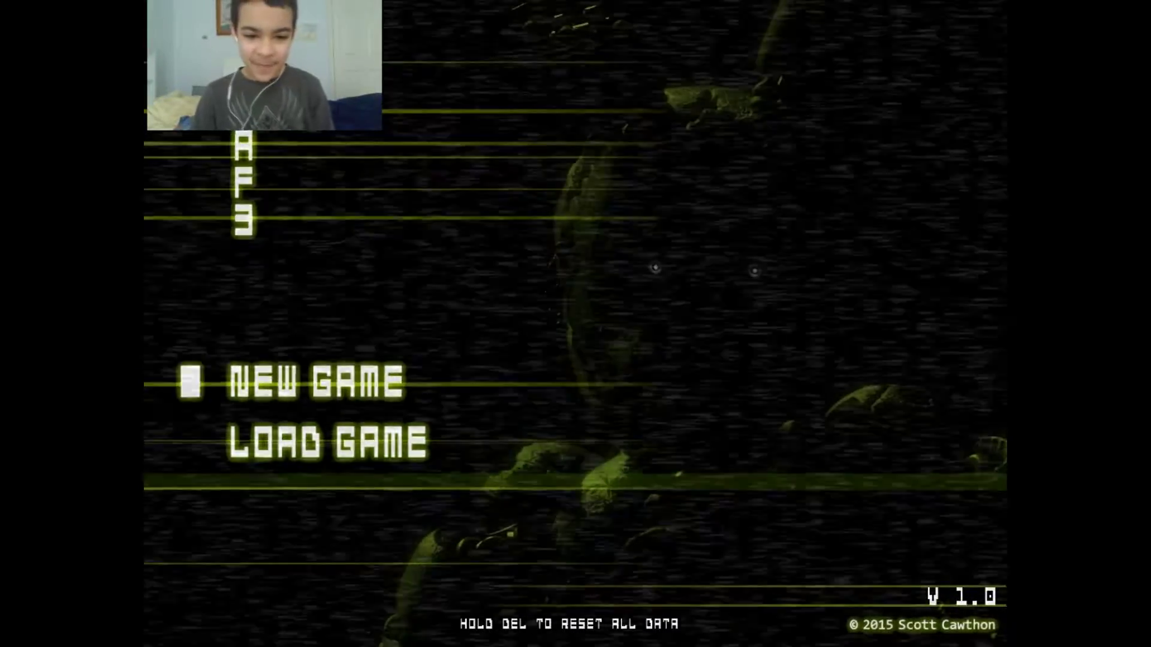
Step: Select LOAD GAME on the title menu to resume the saved Night 4
key("Down")
key("Return")
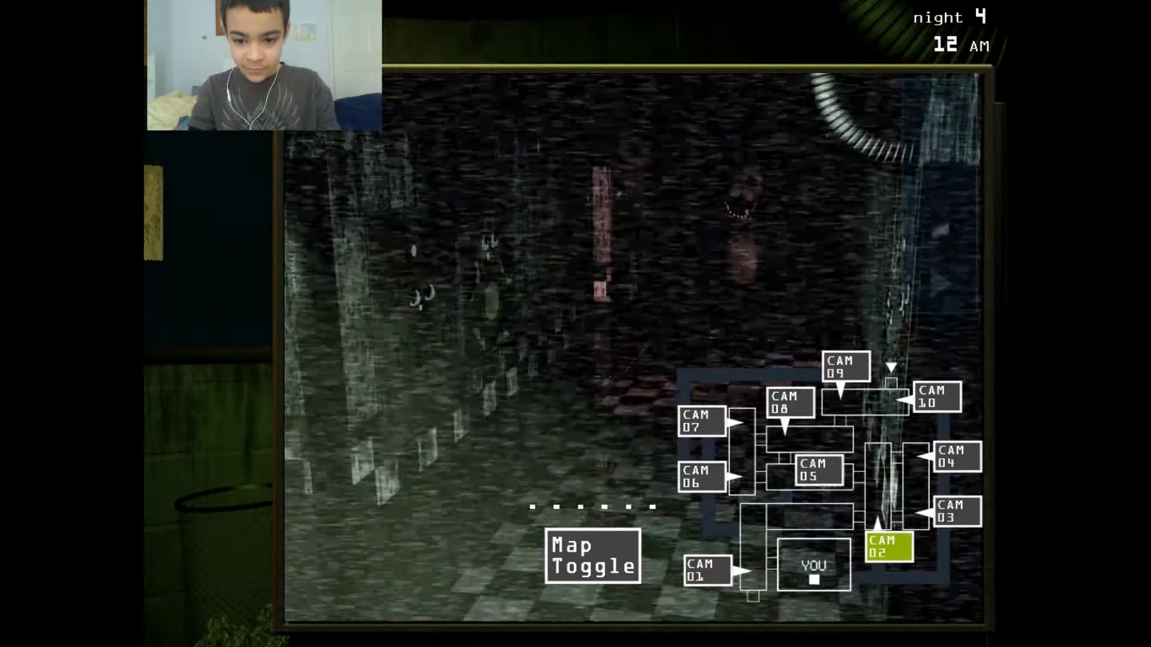
Step: Check camera feeds 07, 08, 09, 05 and 10
left_click(701, 421)
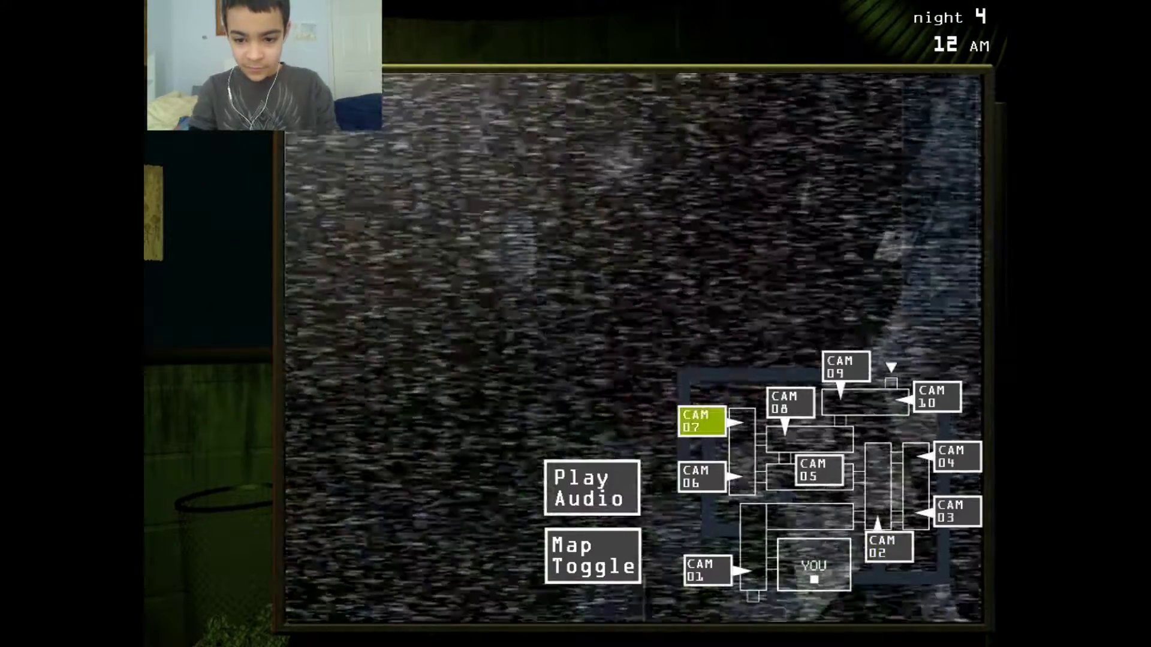
left_click(789, 402)
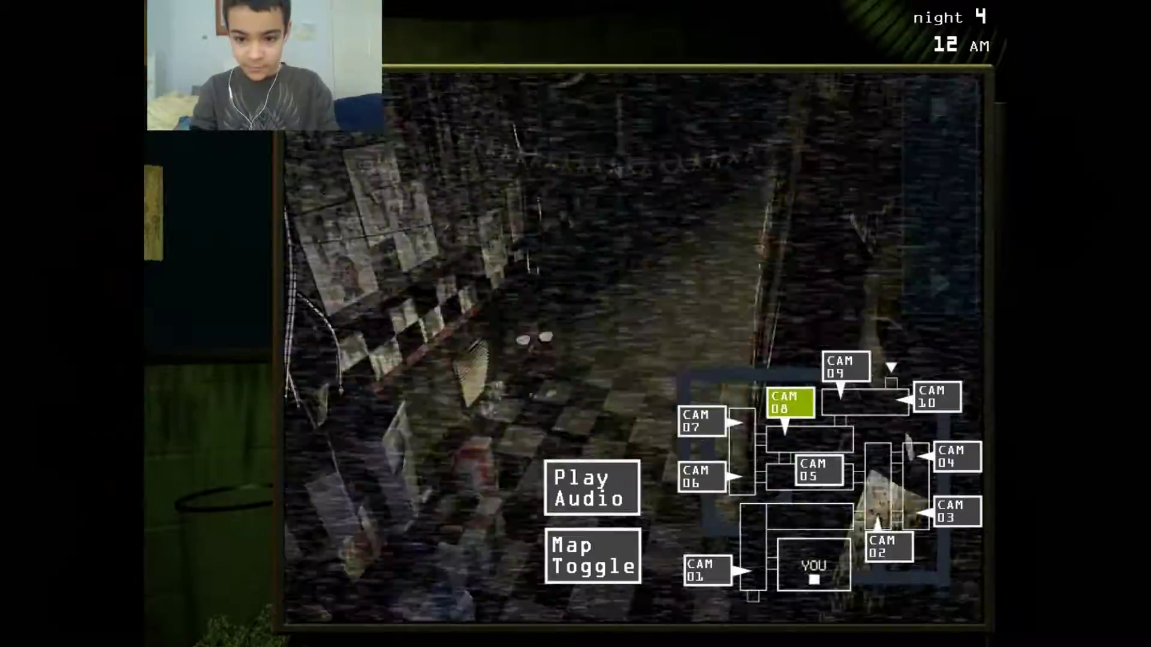
left_click(846, 367)
left_click(818, 470)
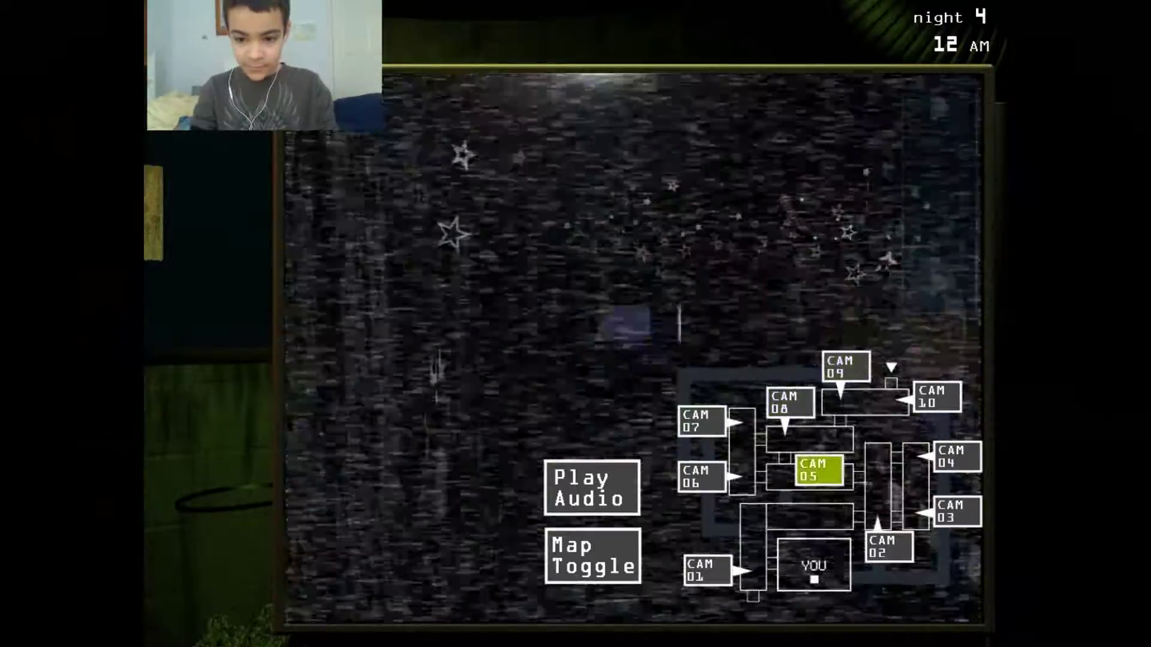
left_click(936, 396)
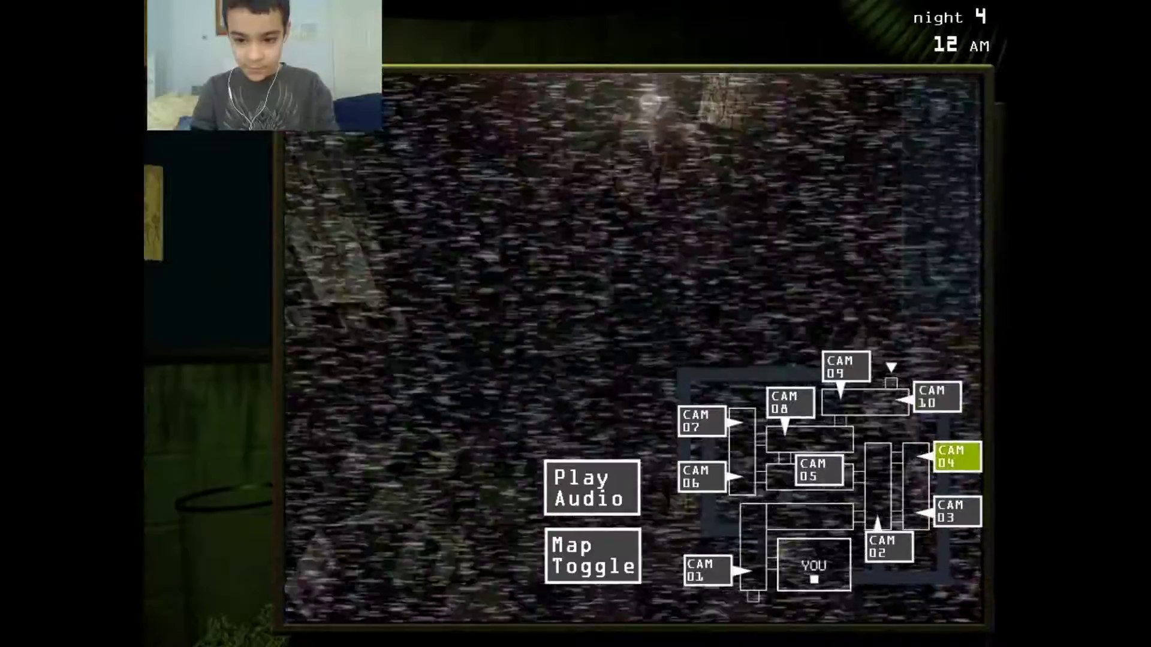
Step: Check cameras 03, 02, 05 and 08, then play an audio lure at camera 07
left_click(956, 511)
left_click(888, 546)
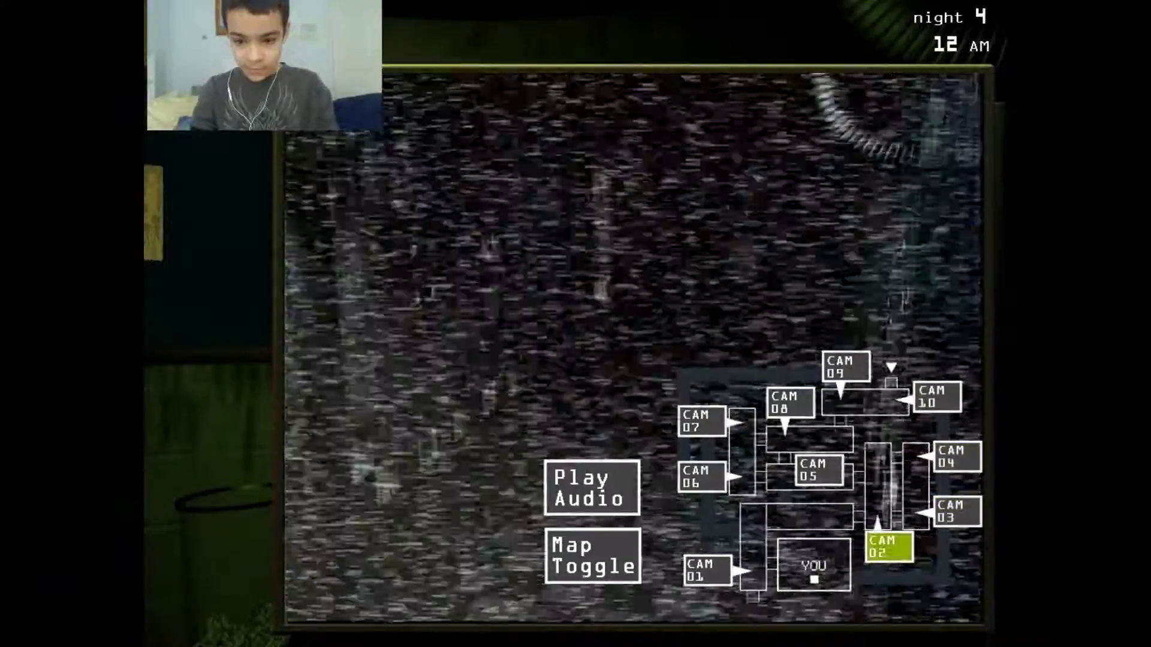
left_click(818, 470)
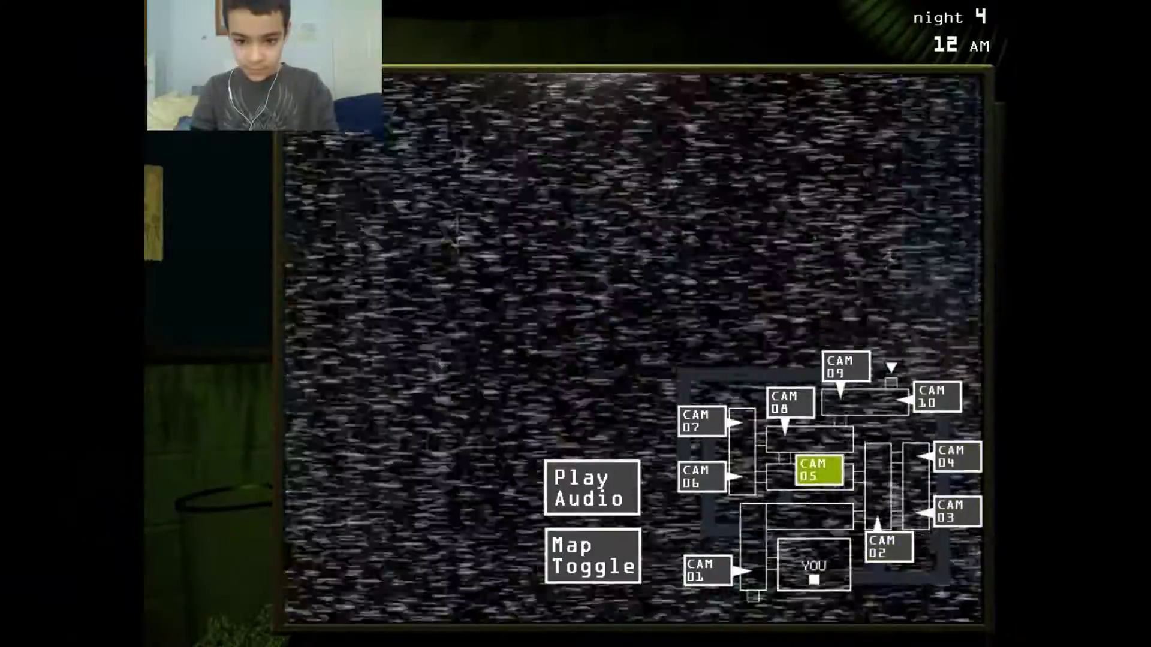
left_click(790, 402)
left_click(701, 421)
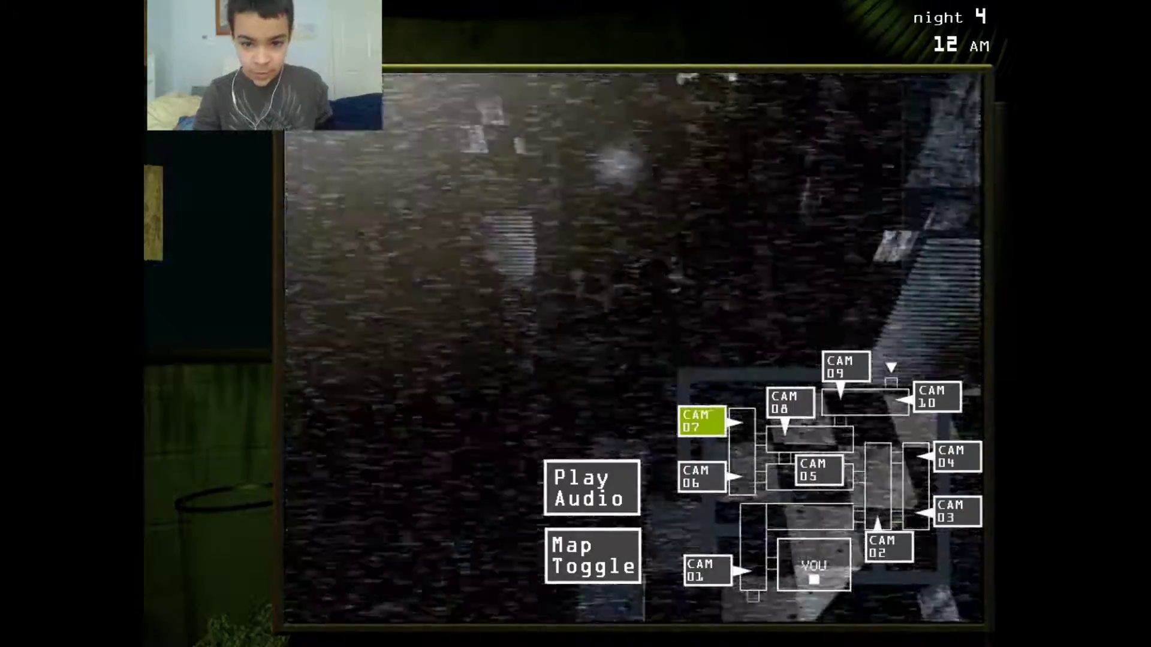
left_click(592, 487)
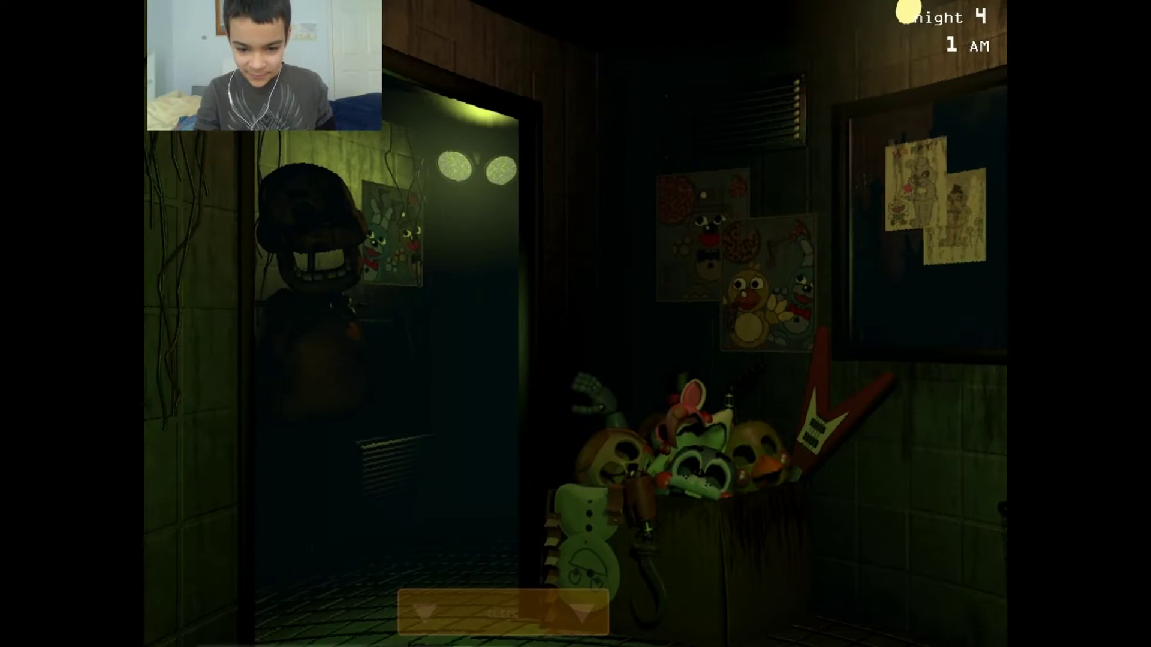
Step: Reboot the camera system from maintenance, then view camera 06
left_click(438, 366)
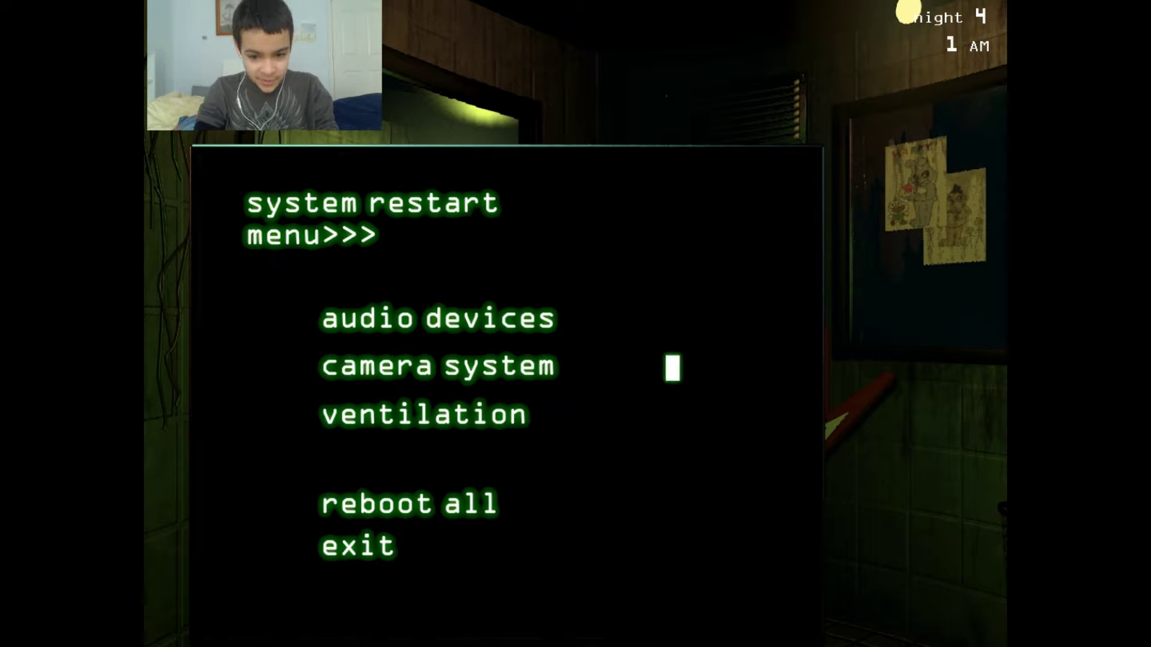
left_click(358, 546)
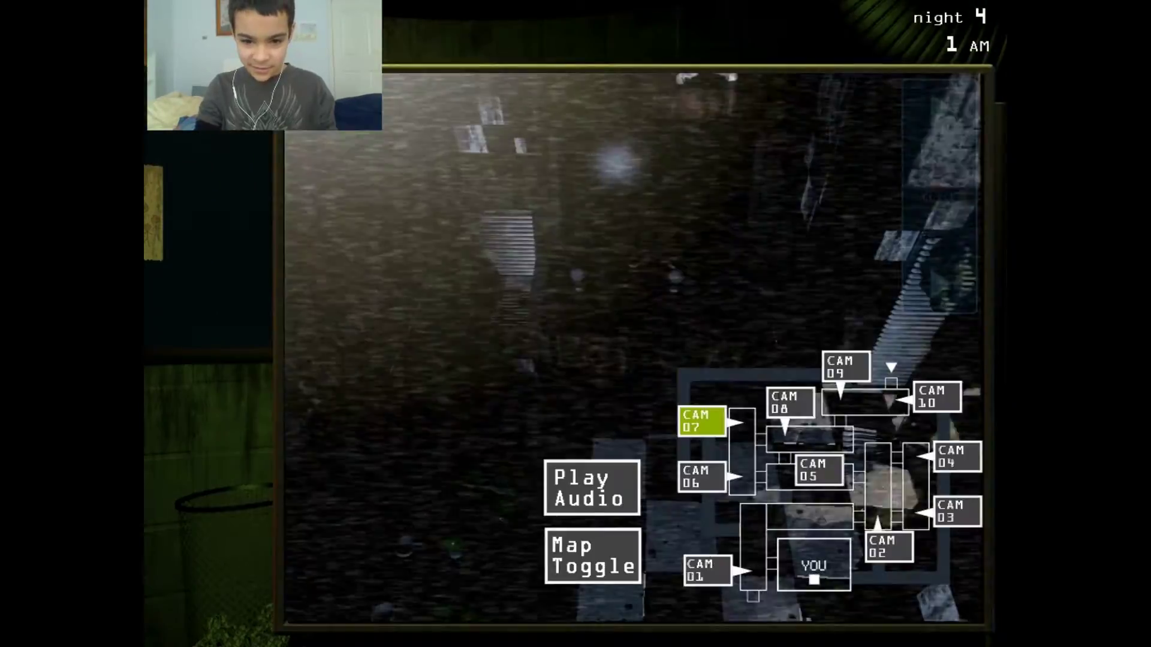
left_click(701, 477)
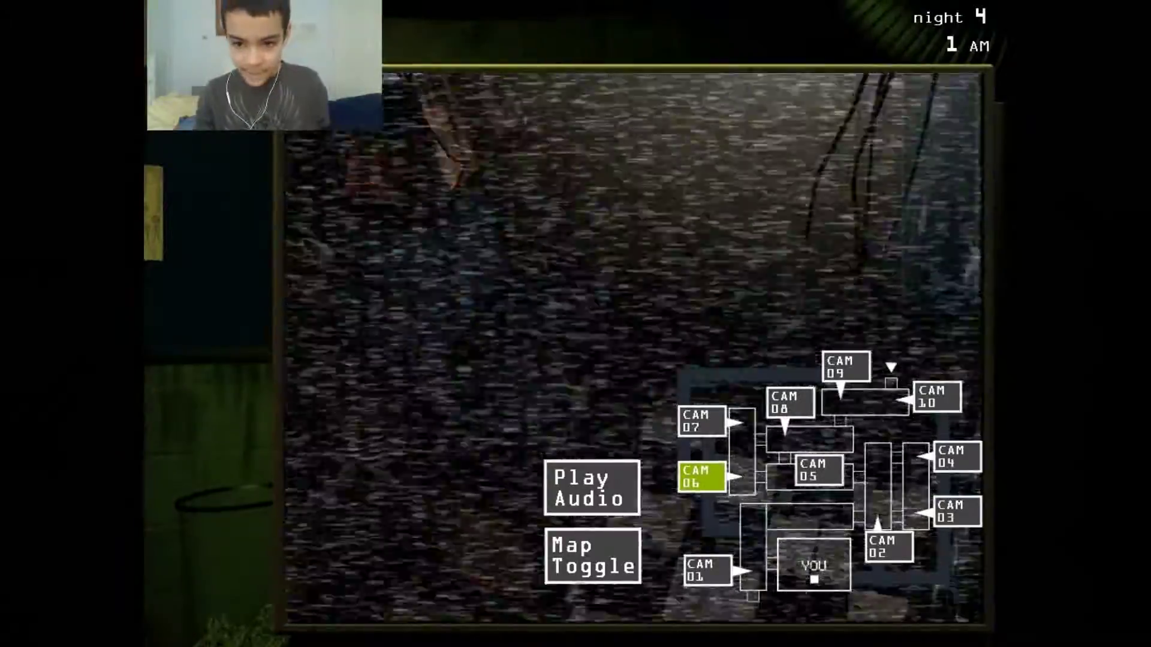
Step: Reboot the ventilation, then play an audio lure at camera 05
left_click(592, 487)
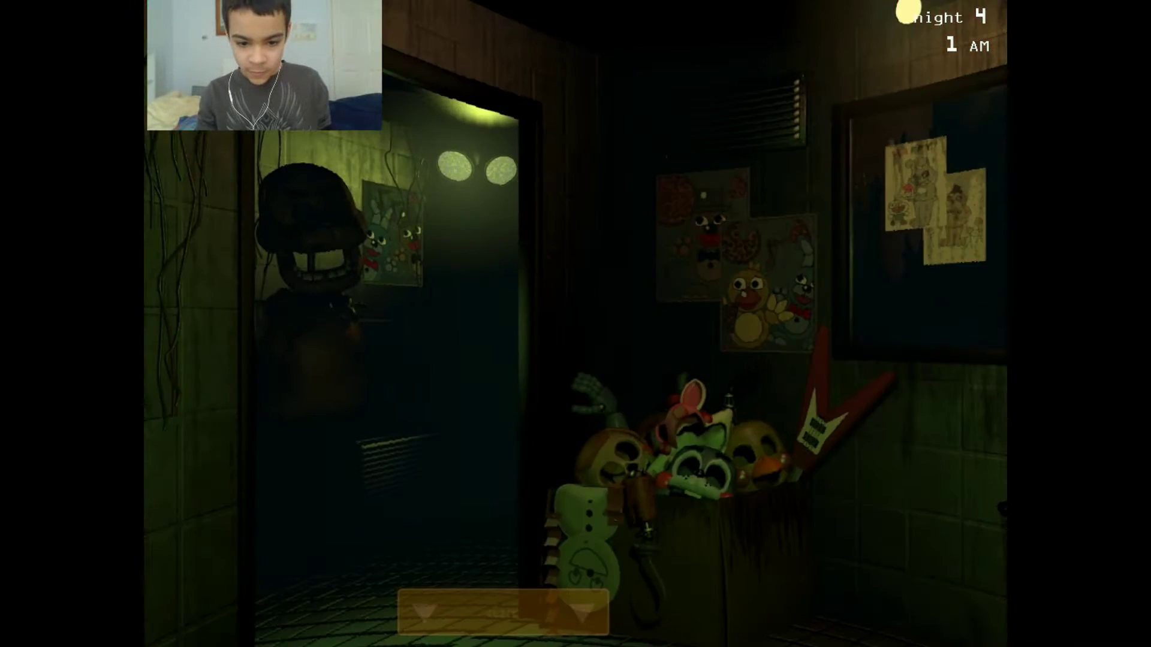
left_click(423, 413)
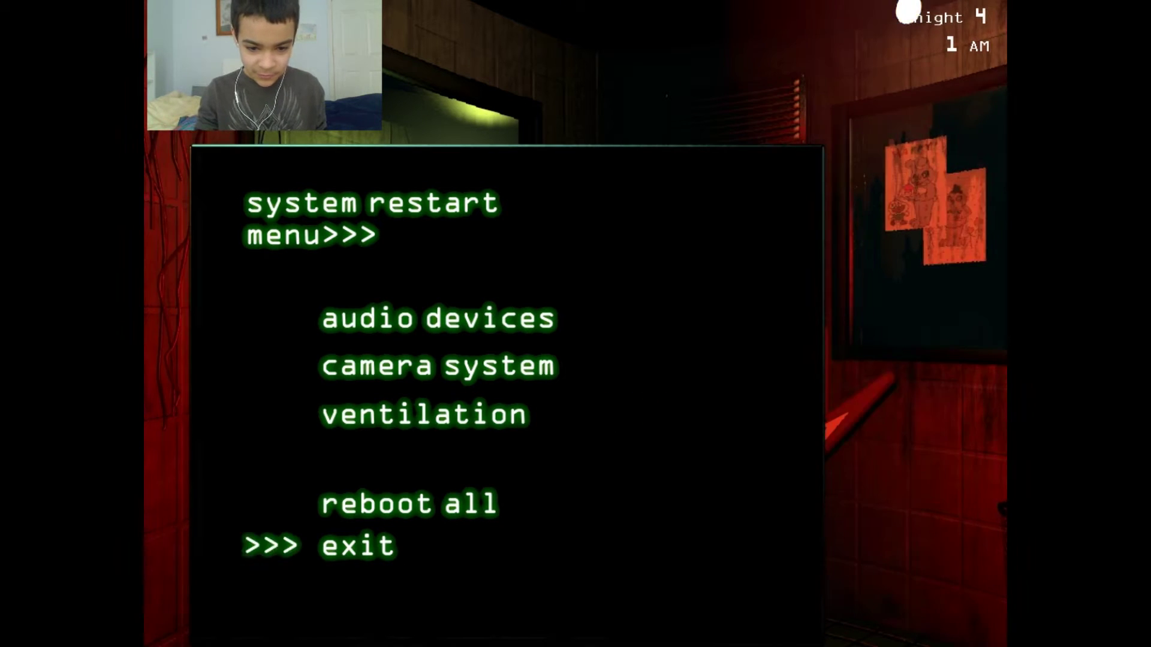
left_click(358, 546)
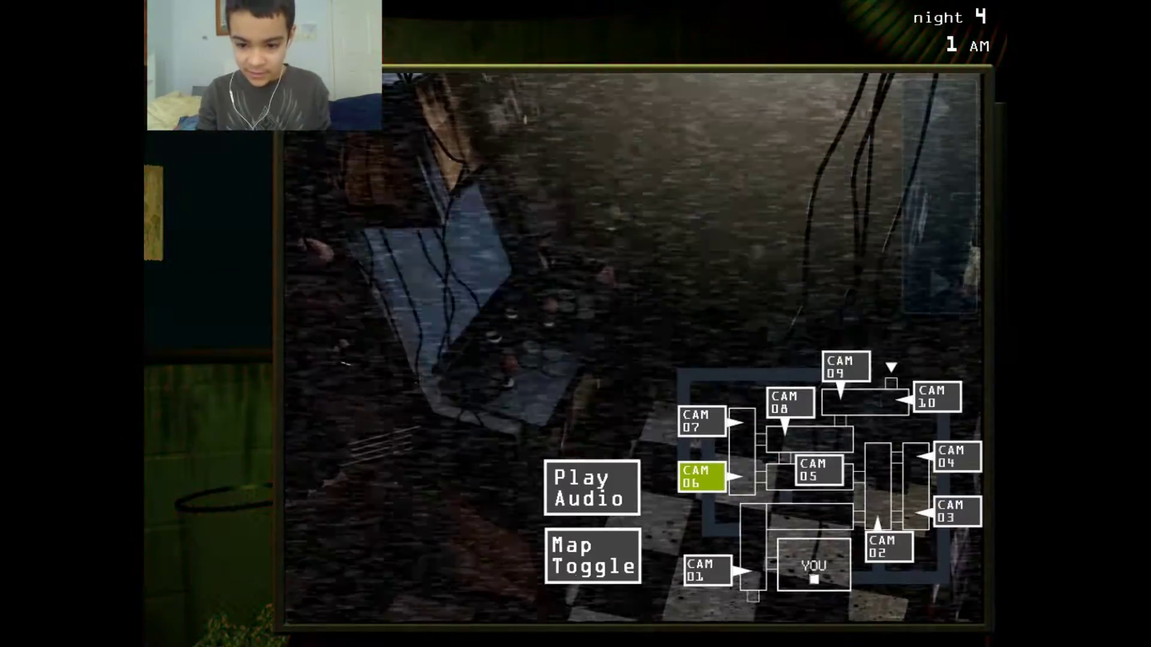
left_click(818, 469)
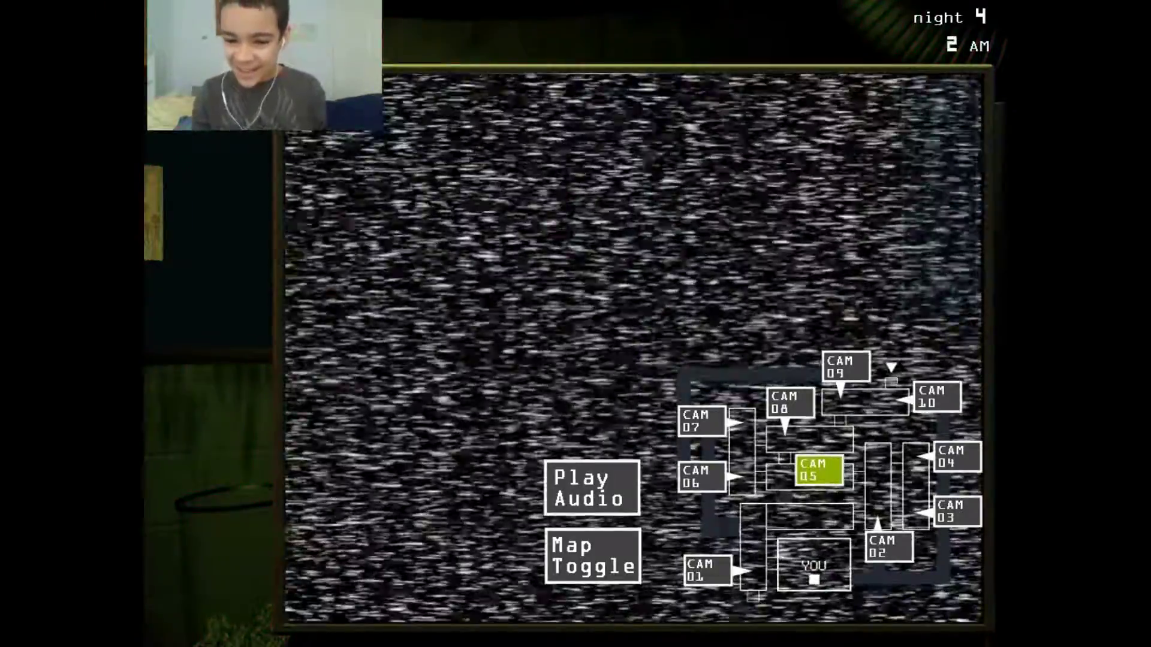
left_click(592, 487)
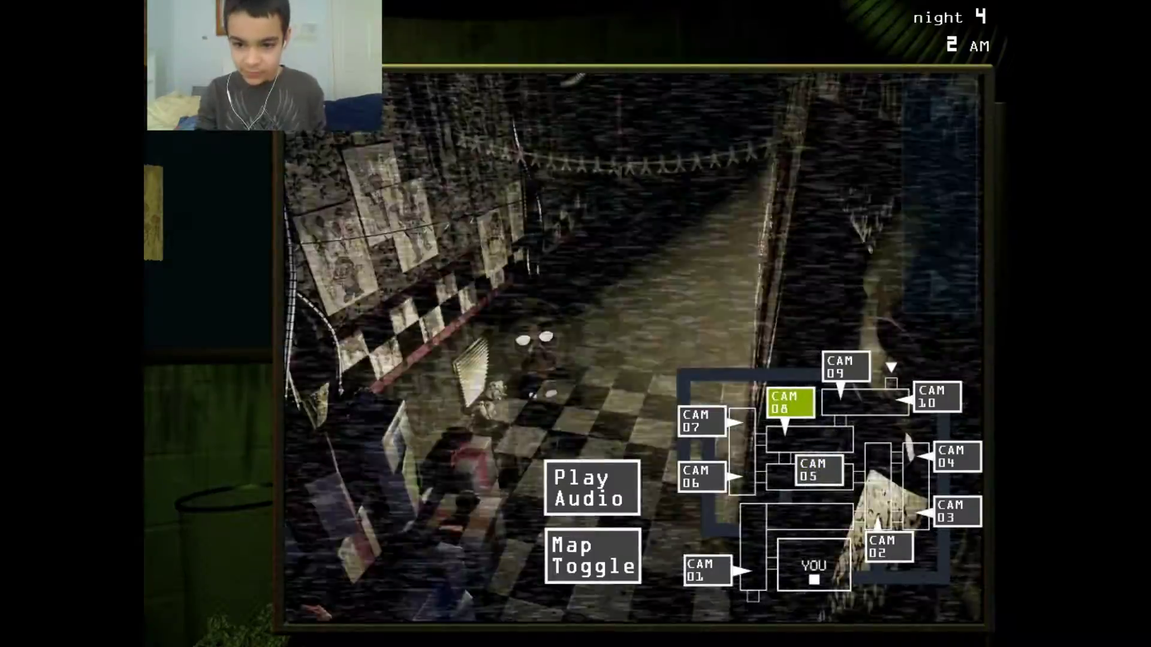
Step: Cycle cameras 06, 07, 09, 10 and 04, then leave maintenance after the camera reboot
left_click(701, 476)
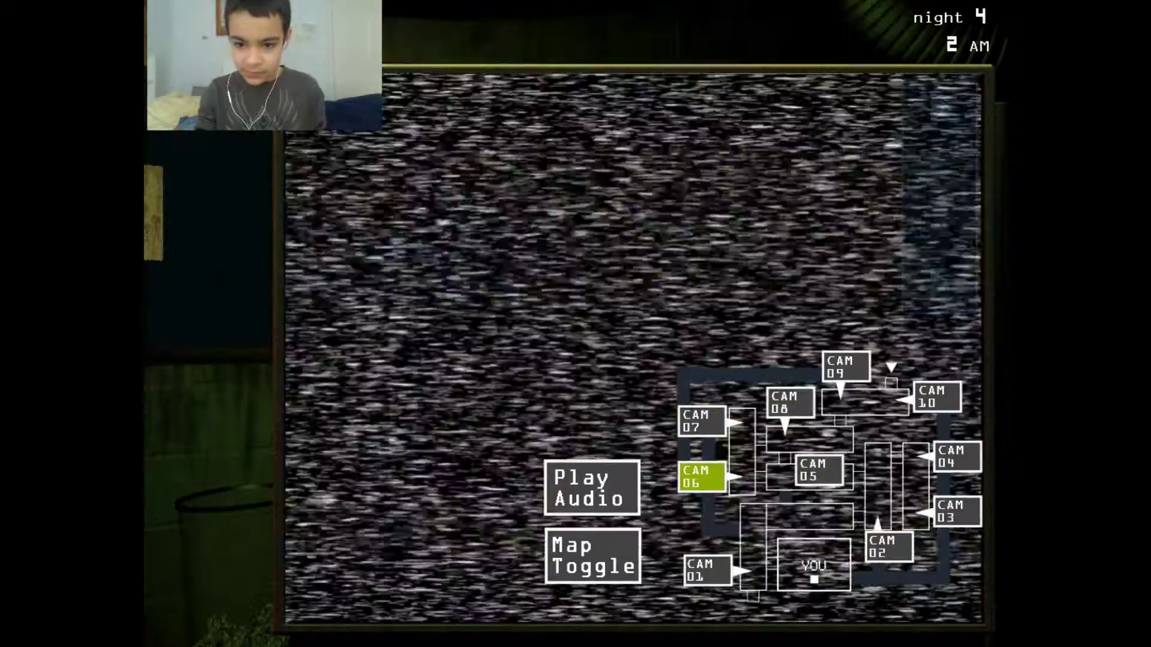
left_click(702, 422)
left_click(845, 366)
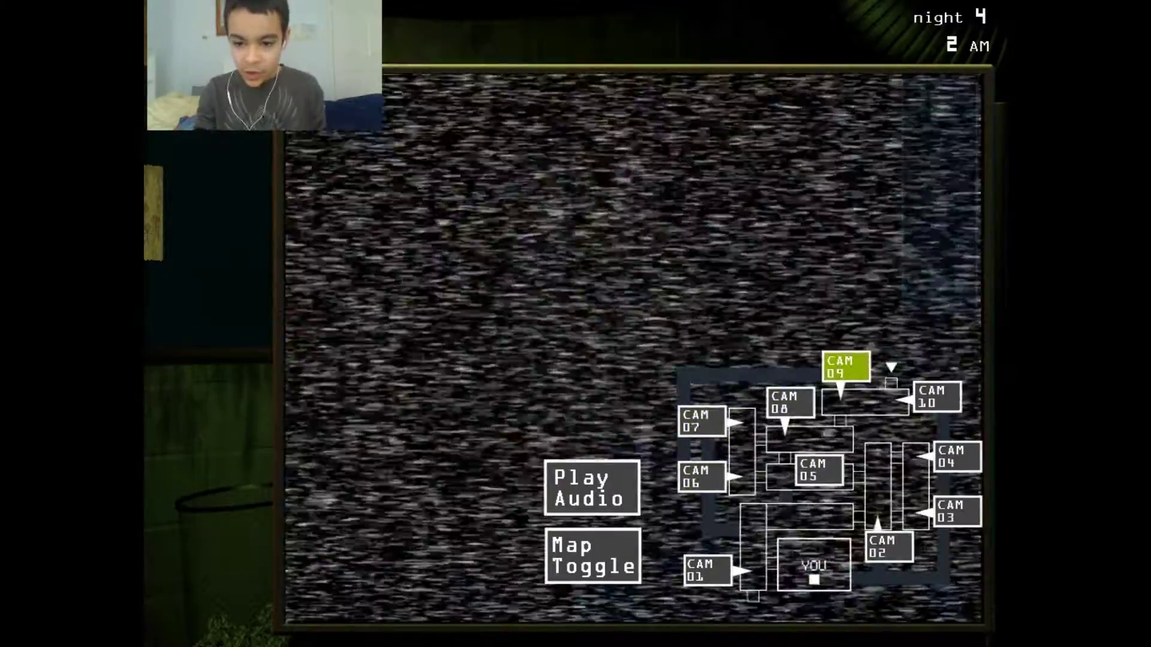
left_click(937, 396)
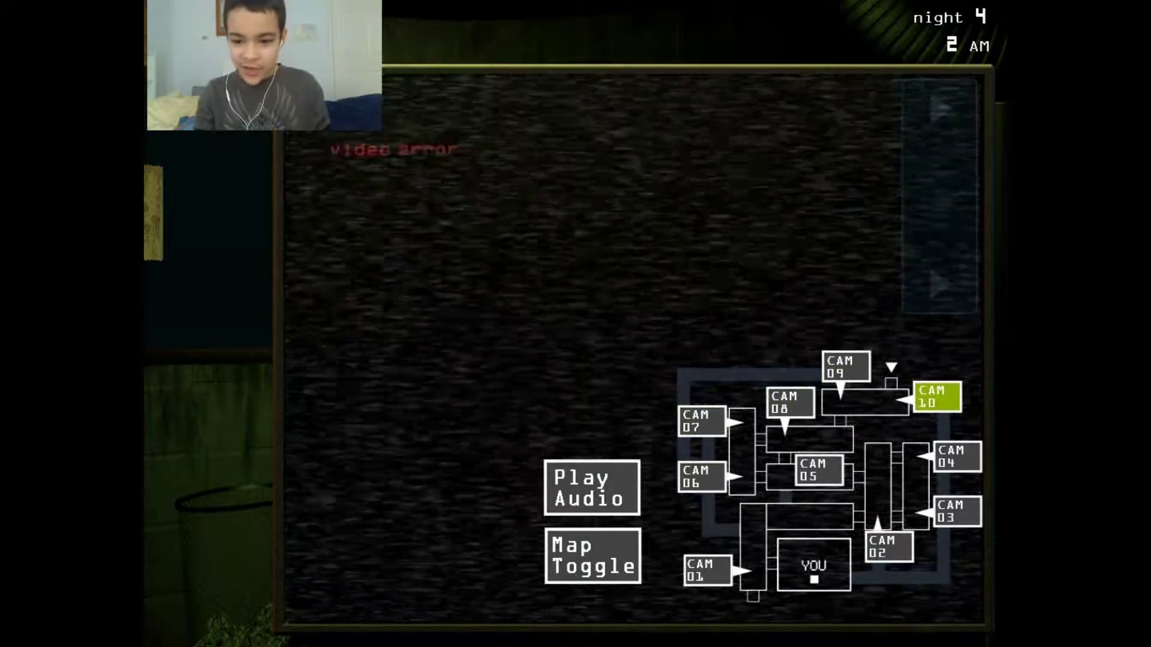
left_click(957, 456)
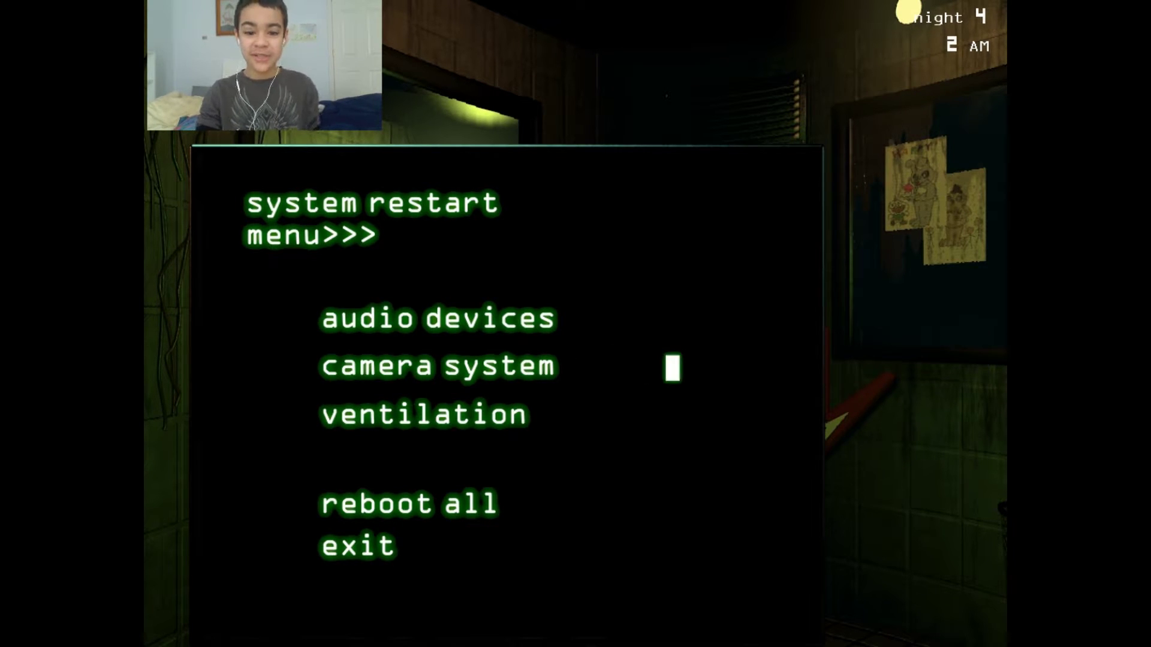
left_click(359, 546)
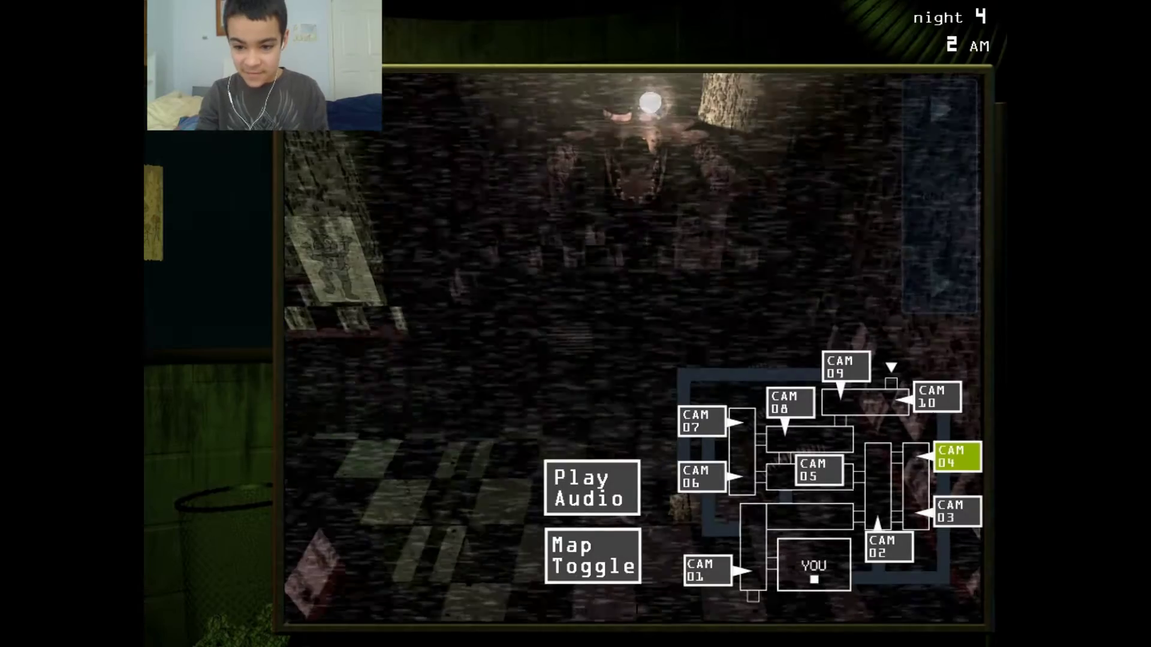
Step: Check camera 03, then play an audio lure at camera 04
left_click(956, 511)
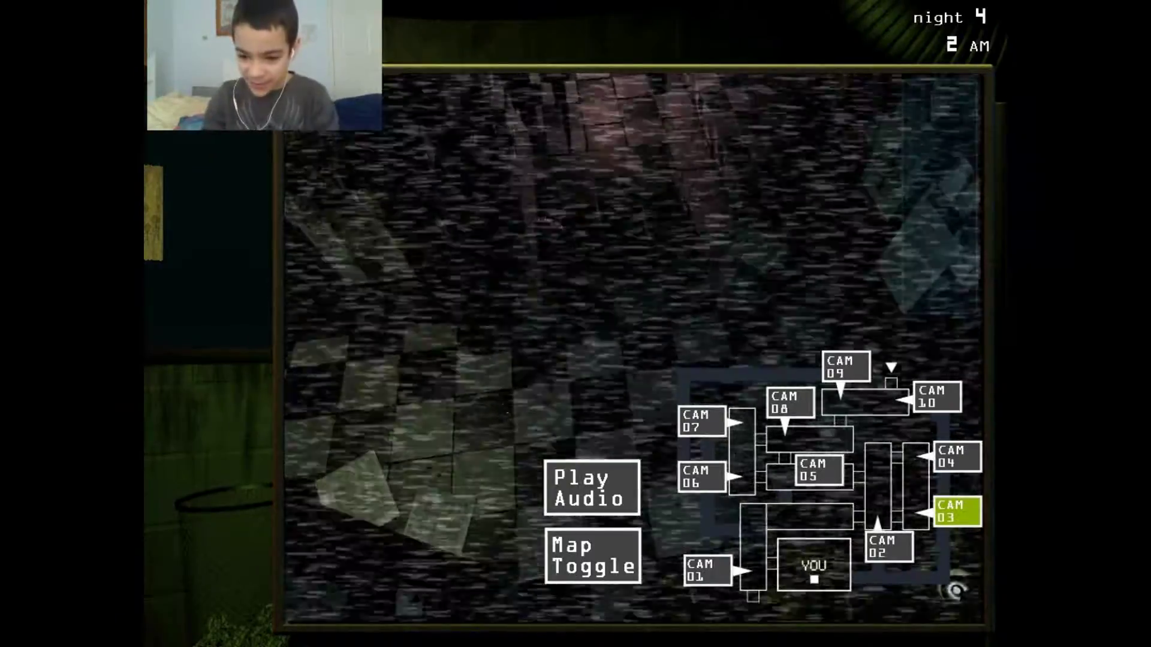
left_click(956, 456)
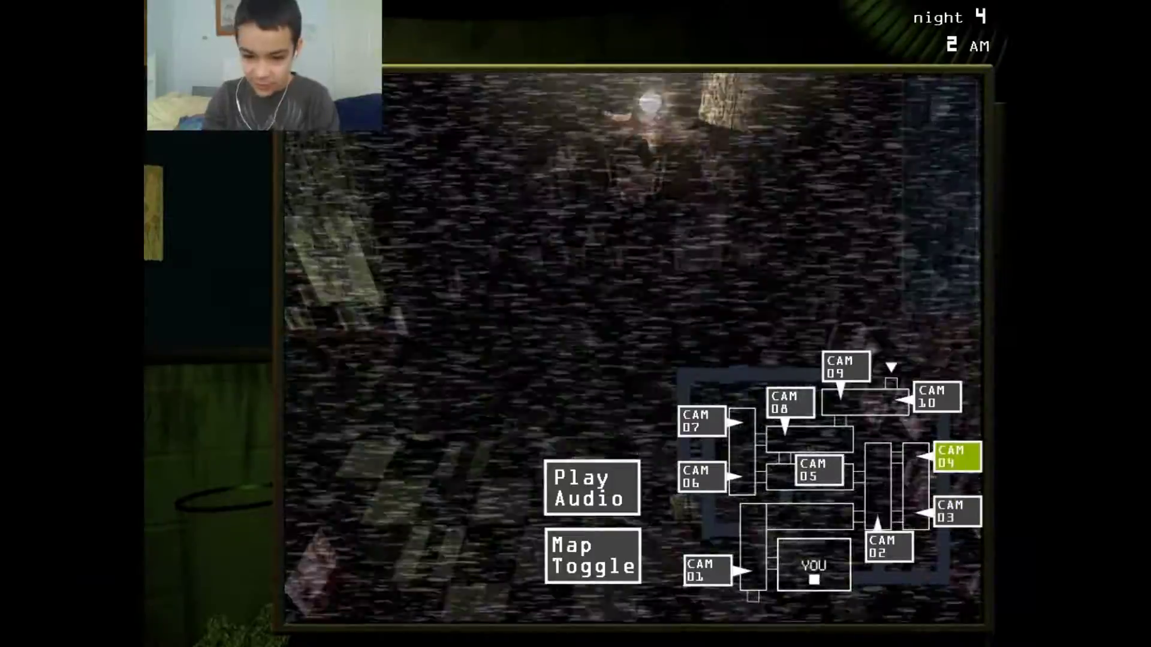
left_click(592, 488)
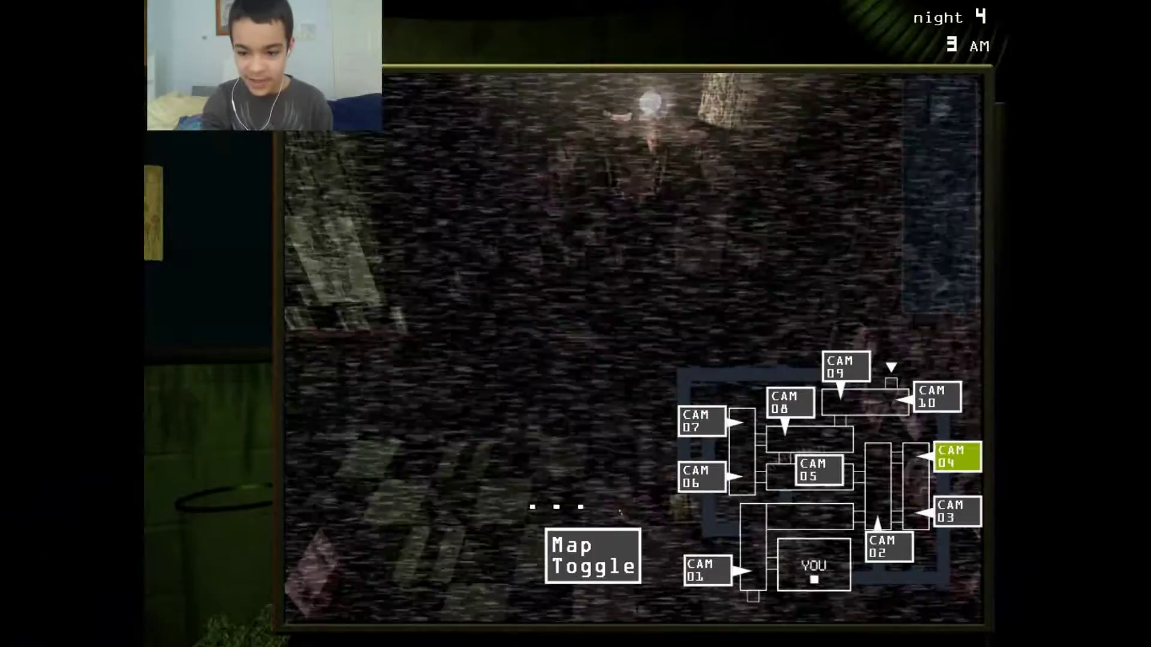
Step: Check cameras 03 and 02, then close the system restart panel
left_click(956, 511)
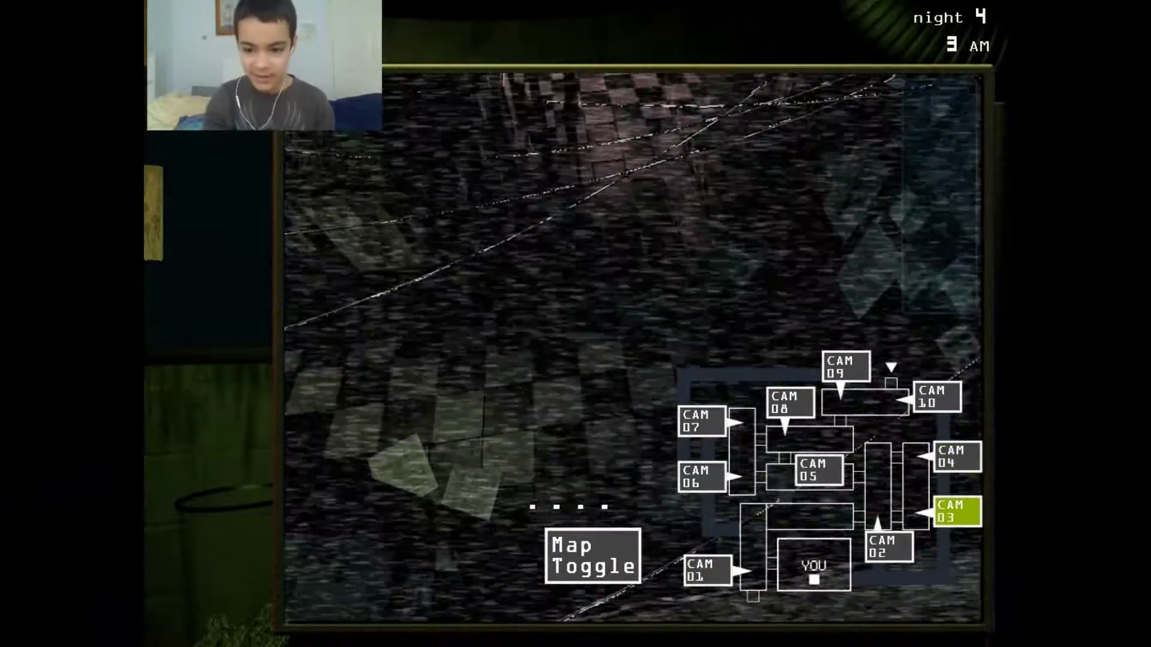
left_click(889, 547)
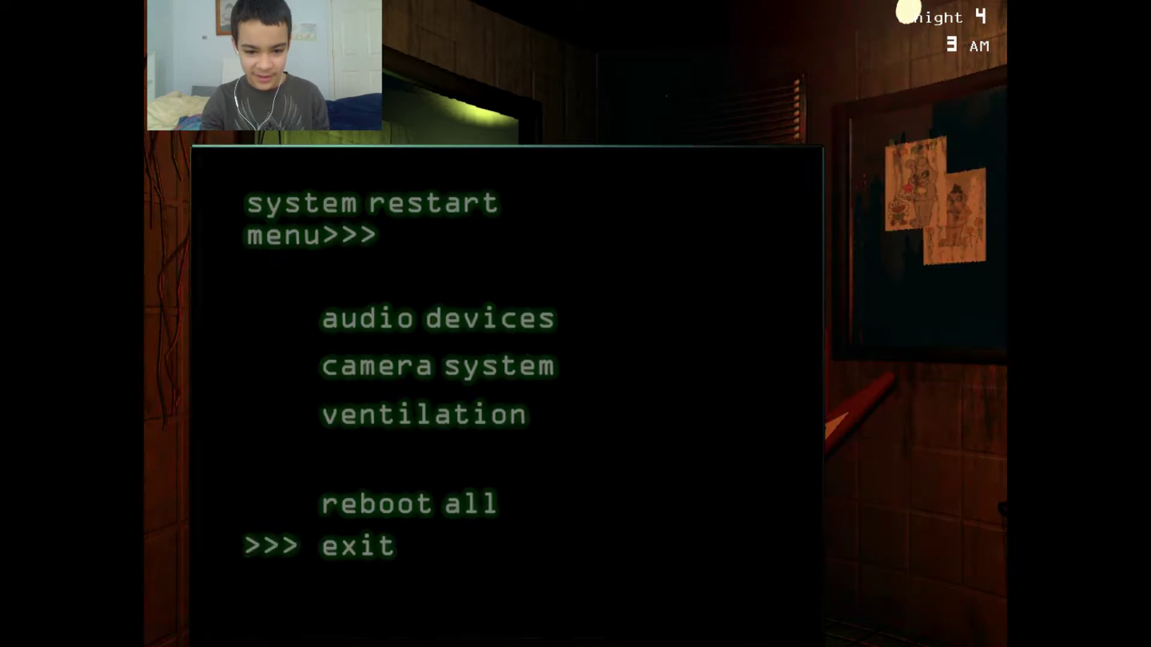
left_click(357, 545)
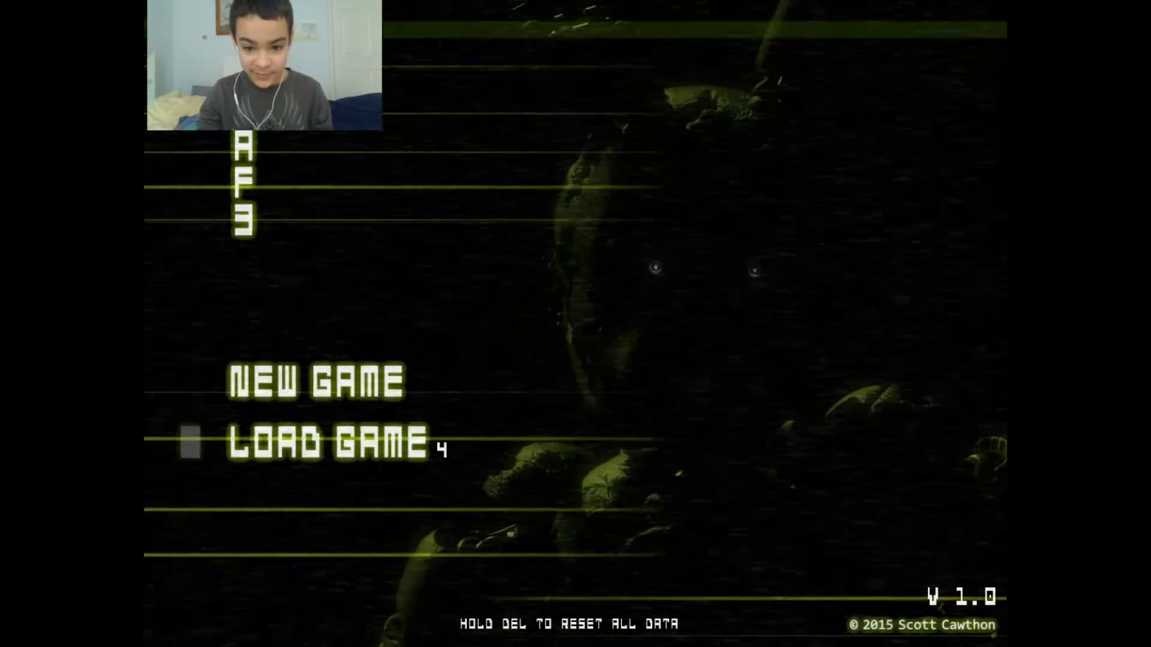
Step: After the jumpscare, continue from the saved Night 4
left_click(330, 440)
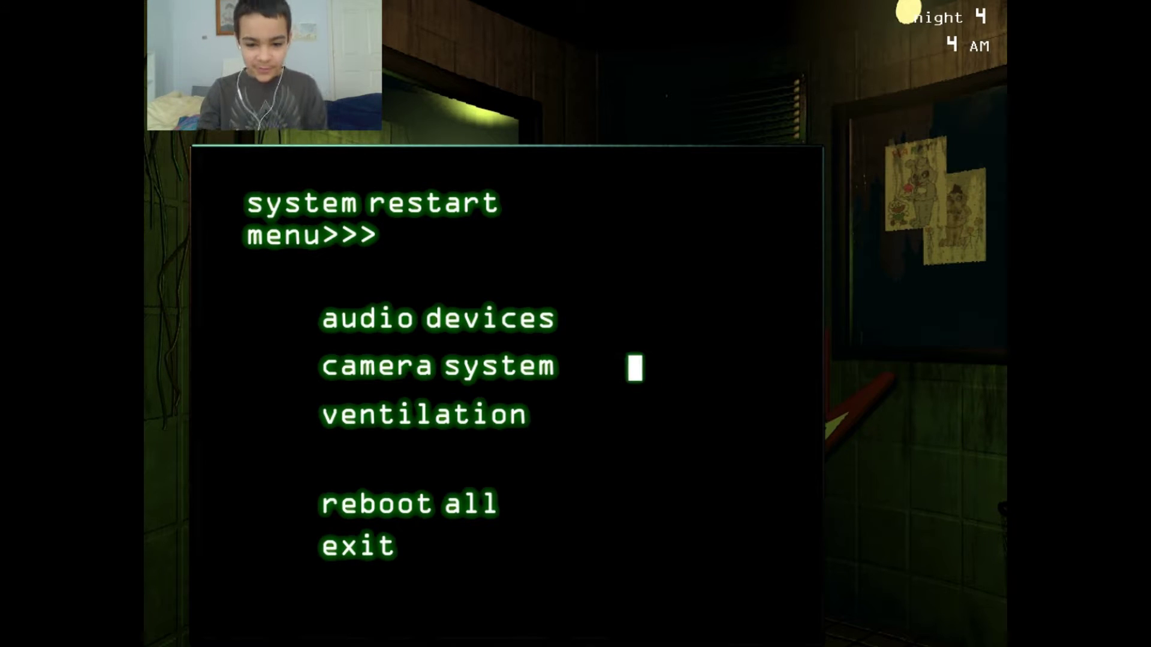
Step: Close the system restart panel and check camera 09
left_click(358, 546)
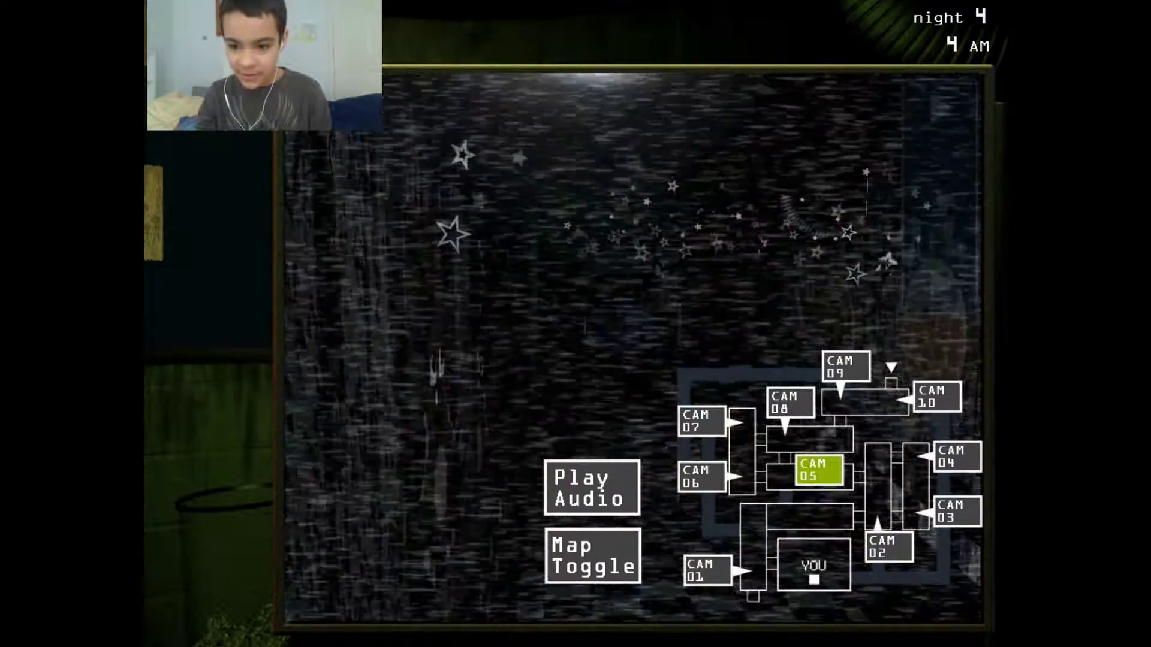
left_click(845, 366)
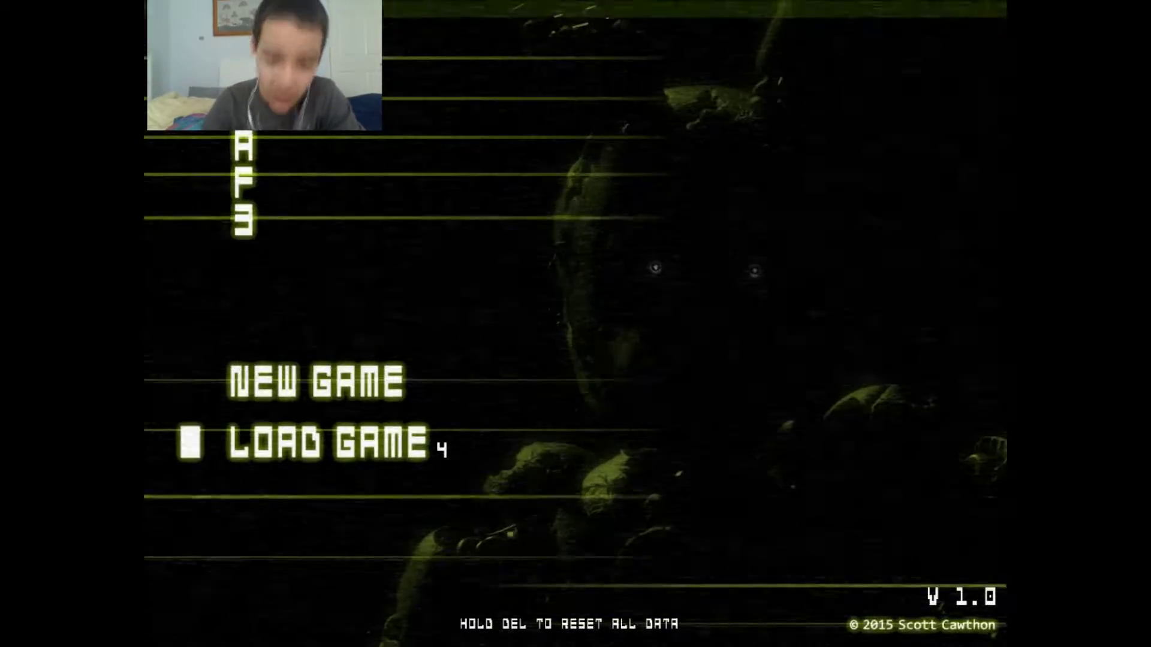
Step: Restart Night 4 from the save and bring up the camera monitor
key("Return")
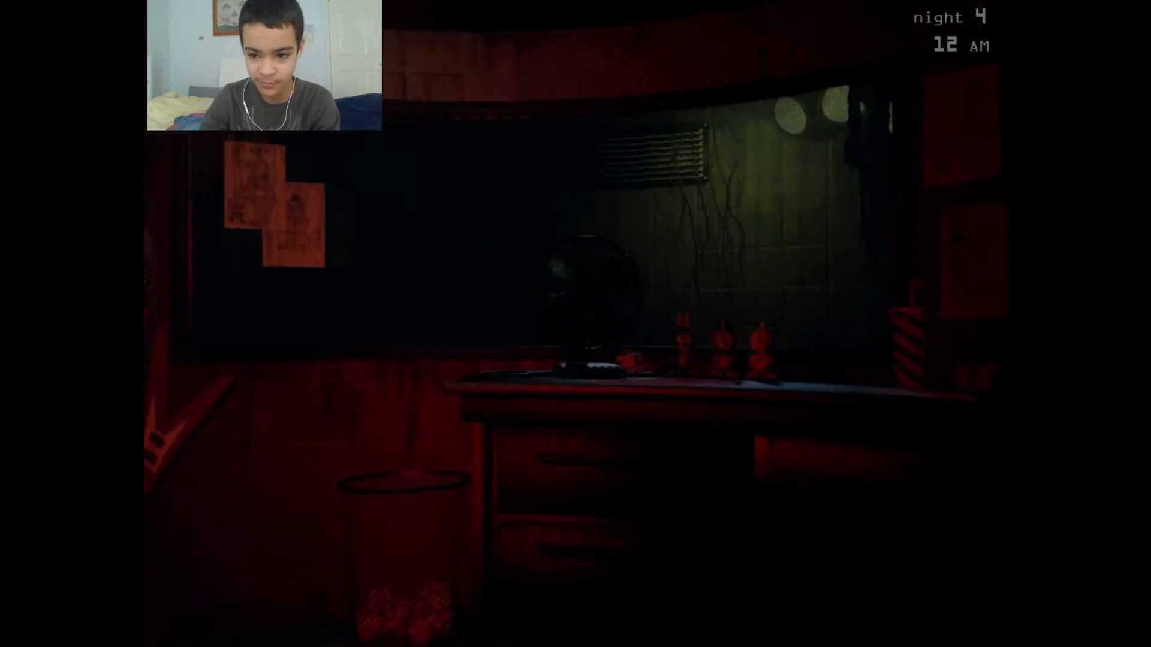
left_click(940, 198)
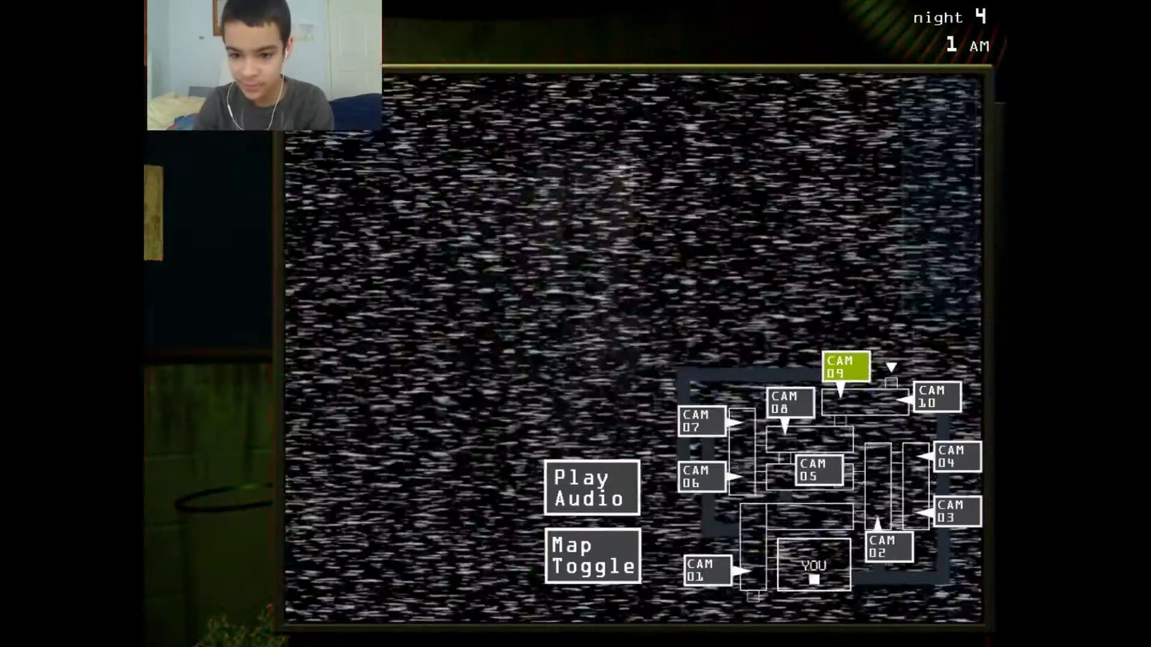
Step: Toggle to the vent map and back, then seal the watched vent
left_click(592, 556)
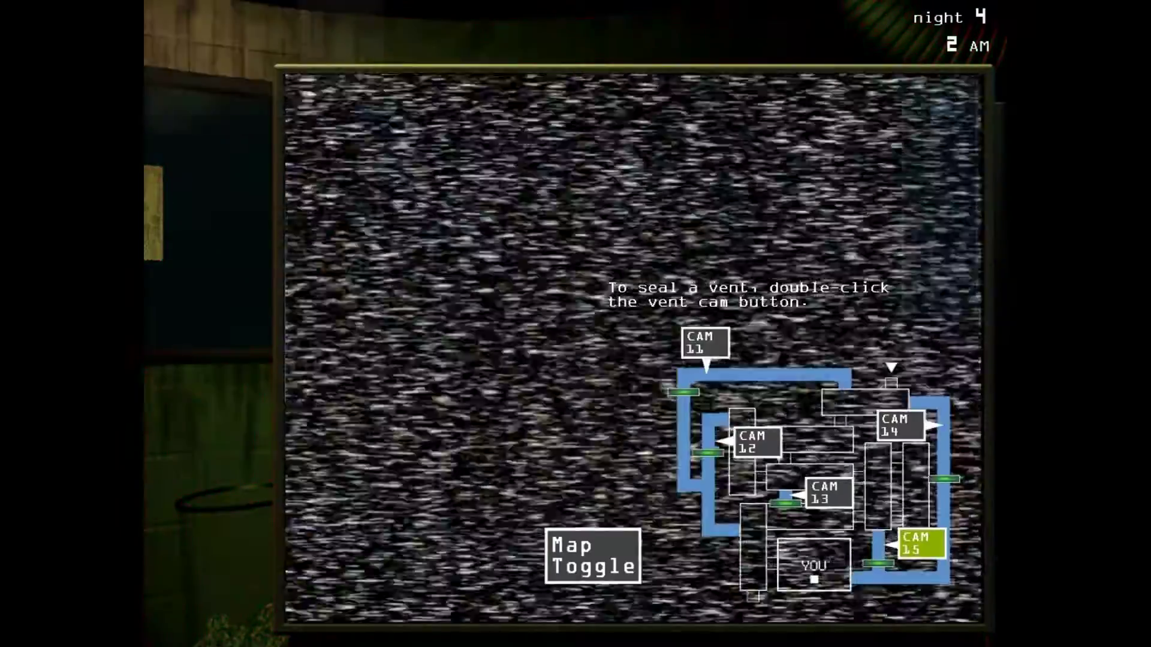
left_click(593, 556)
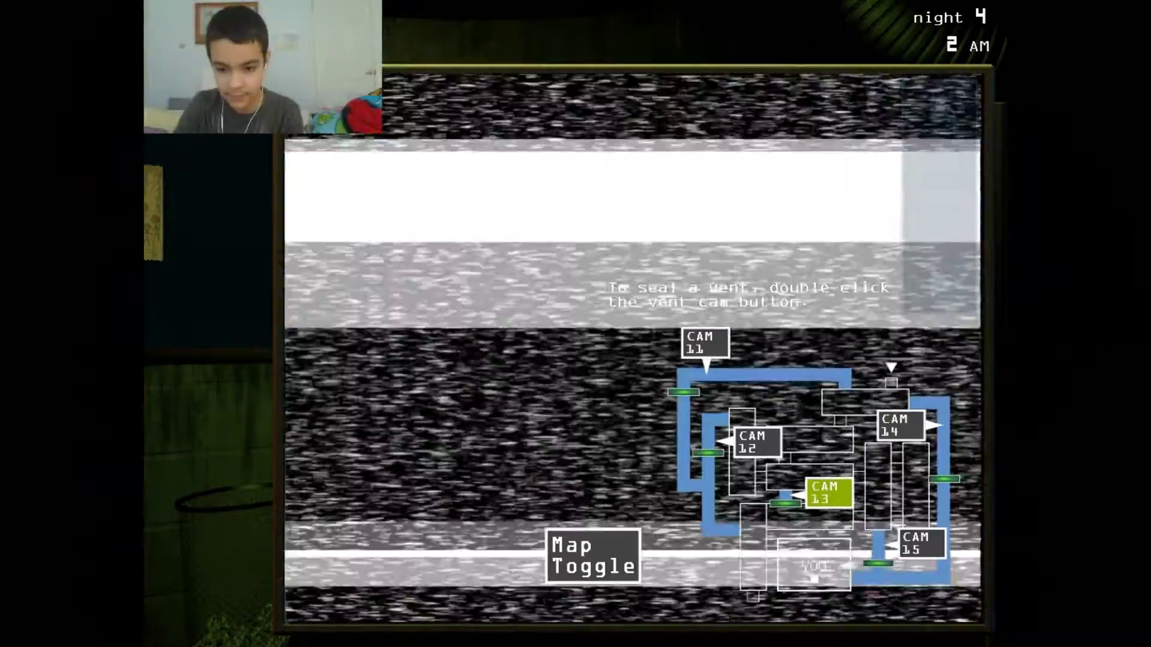
double_click(828, 494)
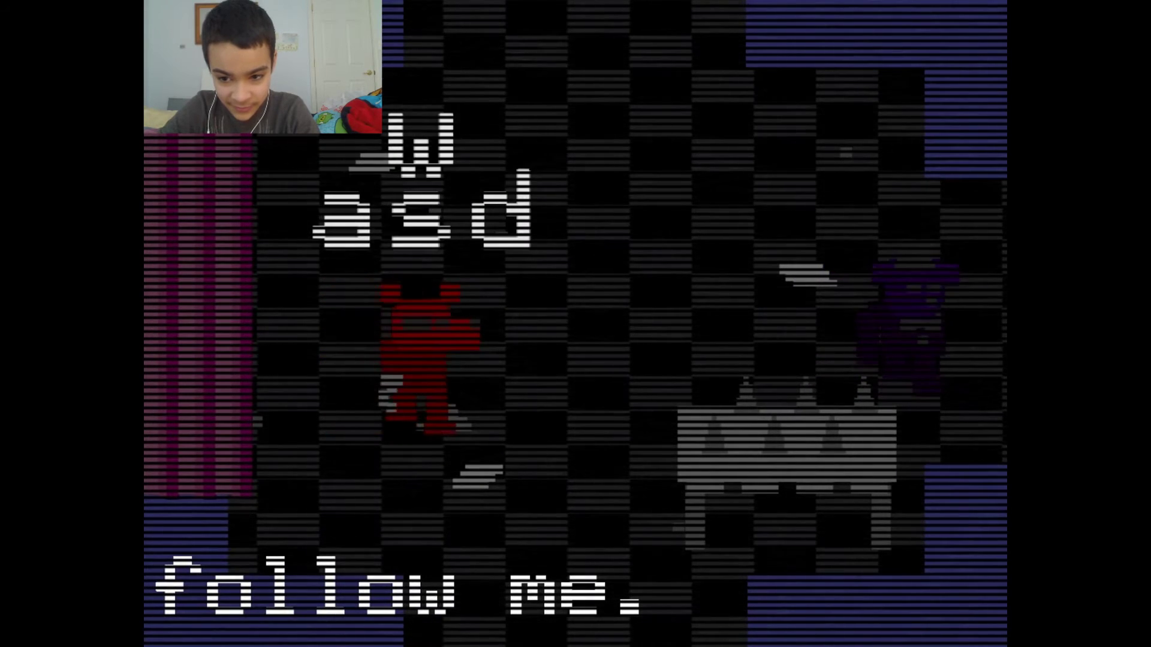
Step: Walk the red character right through the rooms into the next checkered room
key("d")
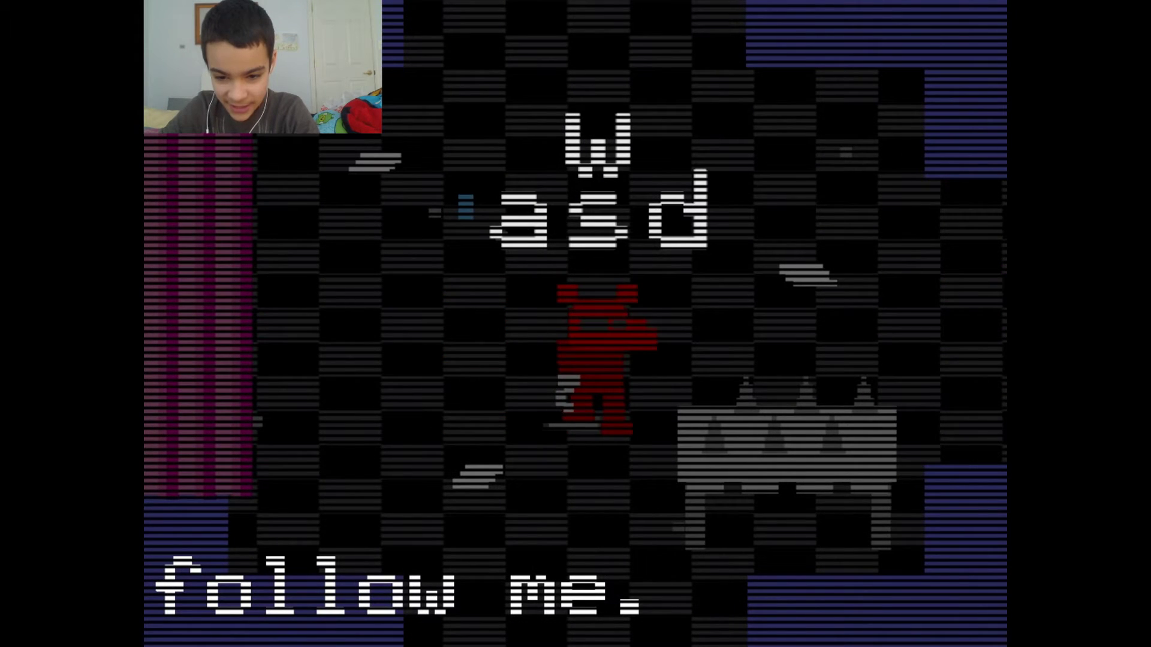
key("w")
key("d")
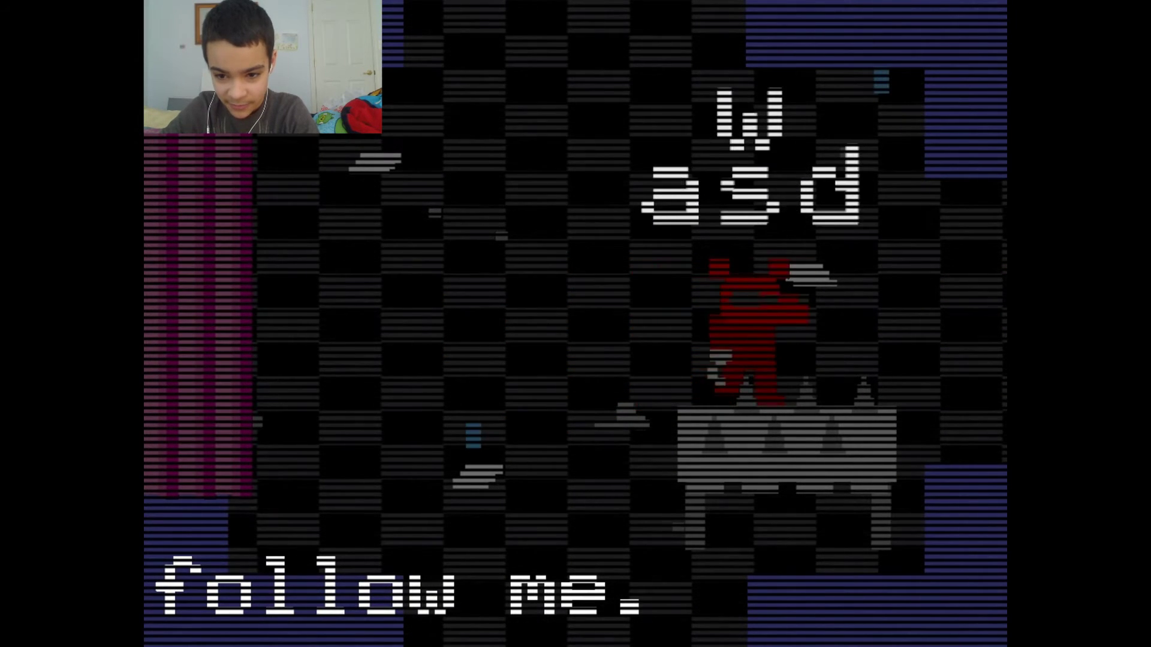
key("d")
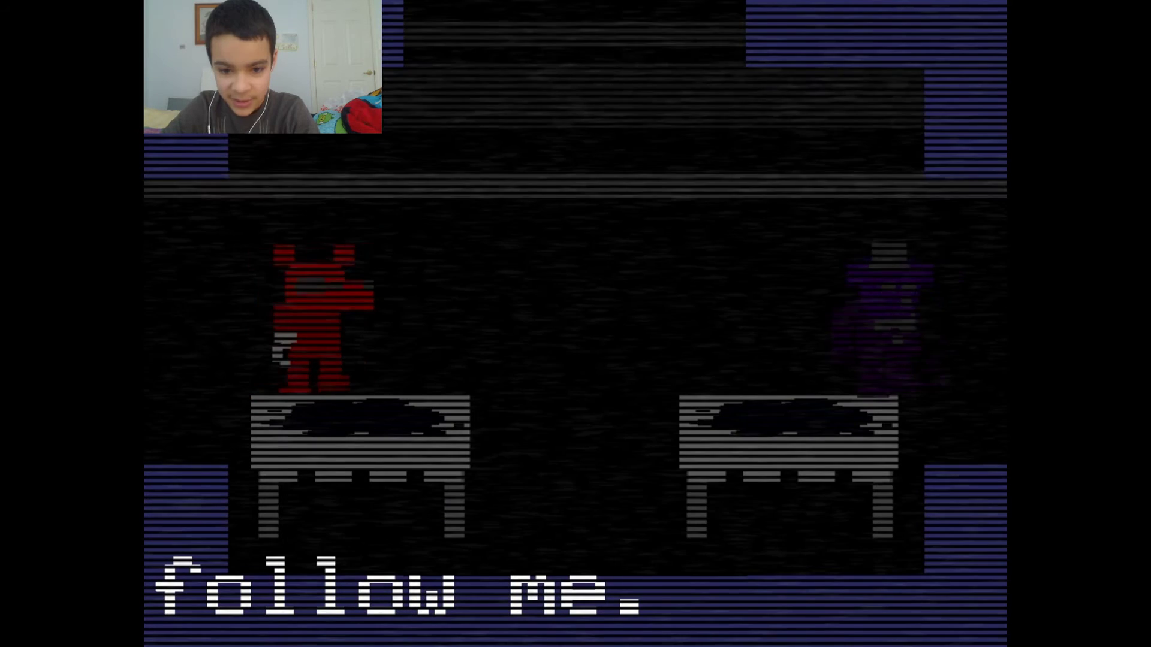
key("d")
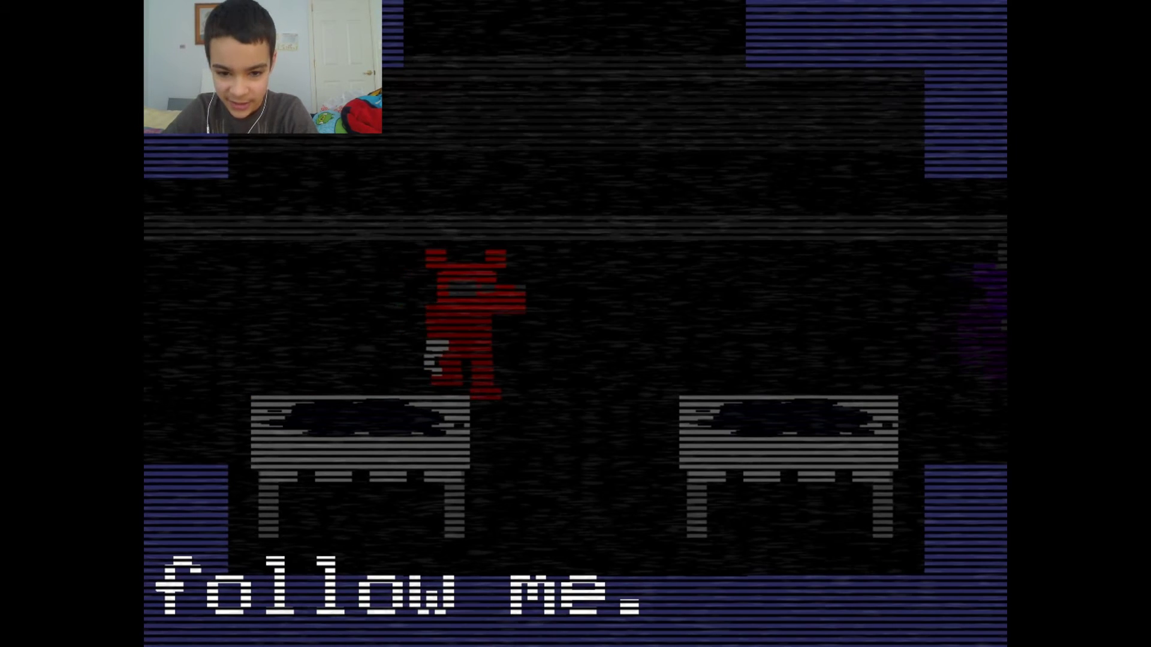
key("d")
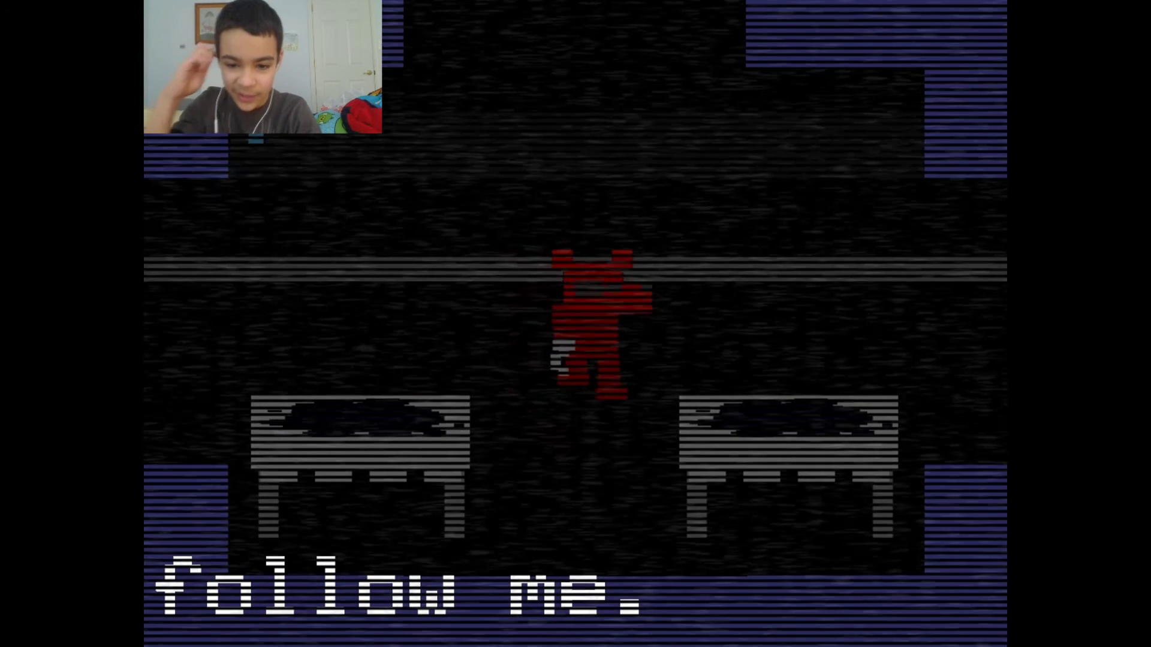
key("d")
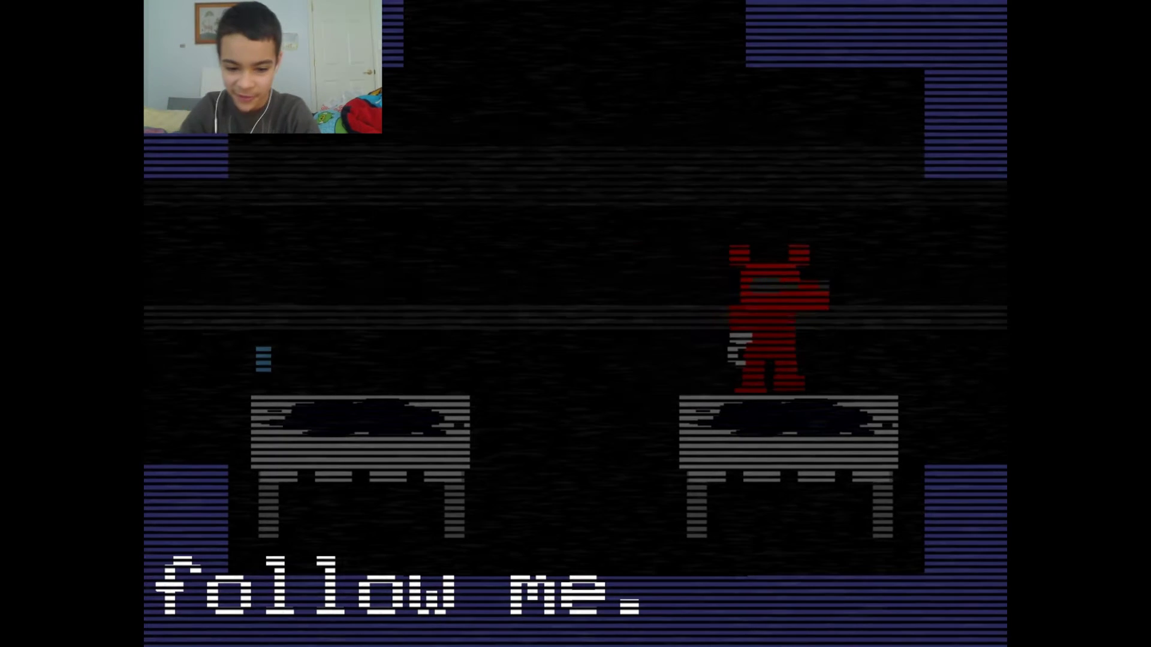
key("d")
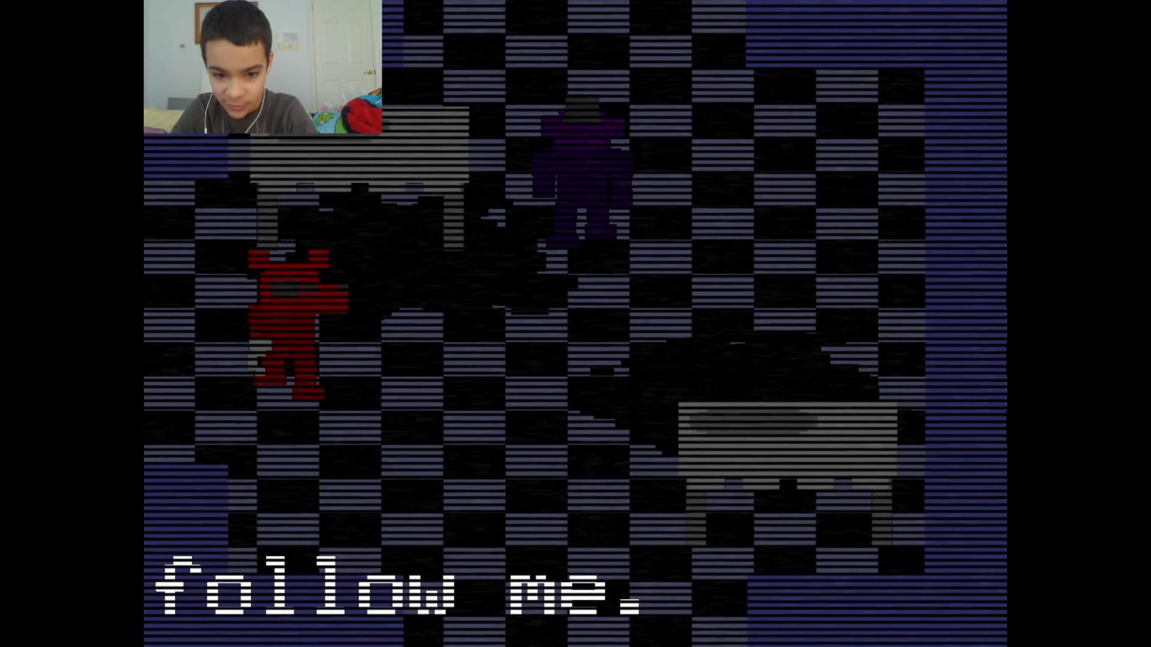
key("d")
Step: Head up to the purple figure's spot, then continue right into the next room
key("w")
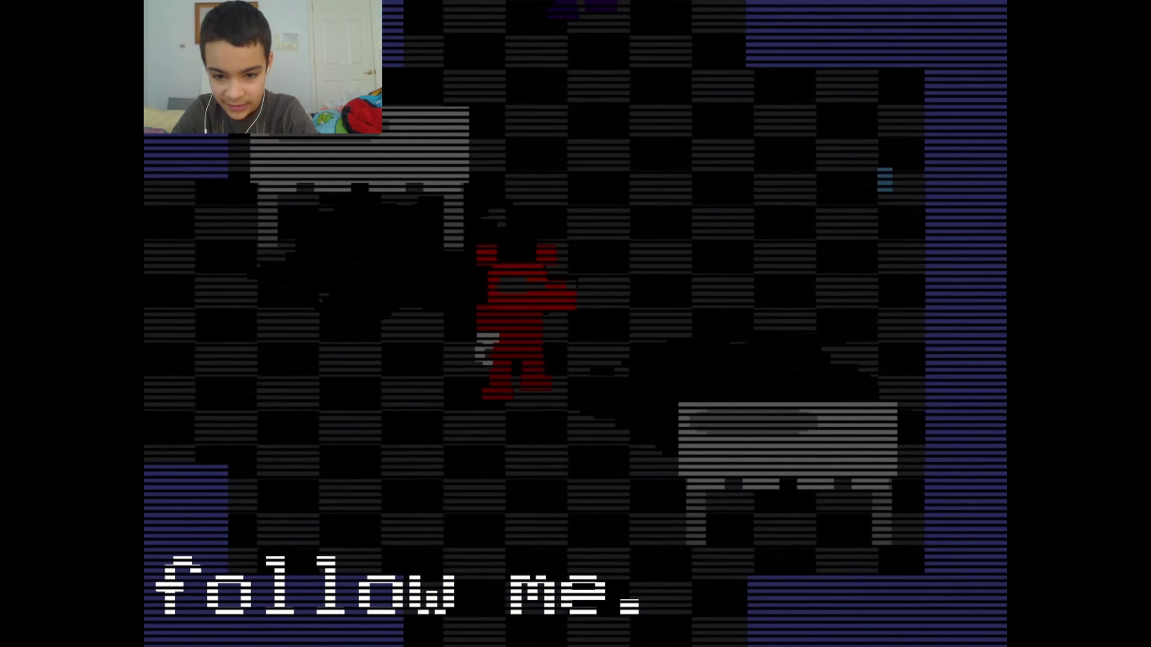
key("w")
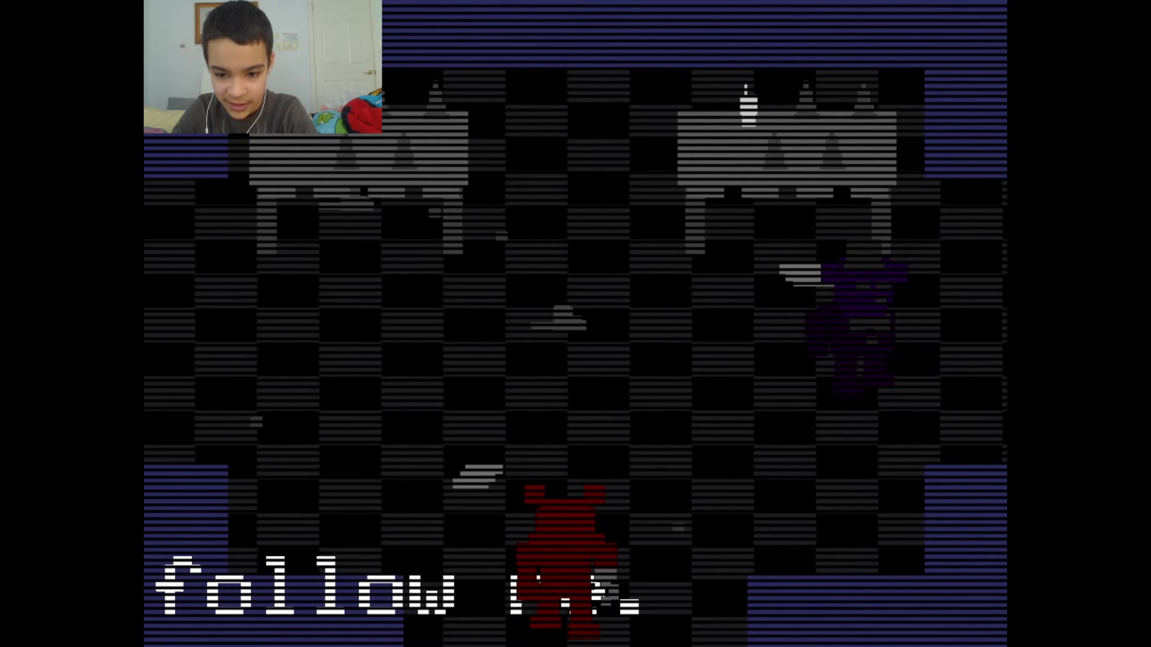
key("d")
key("w")
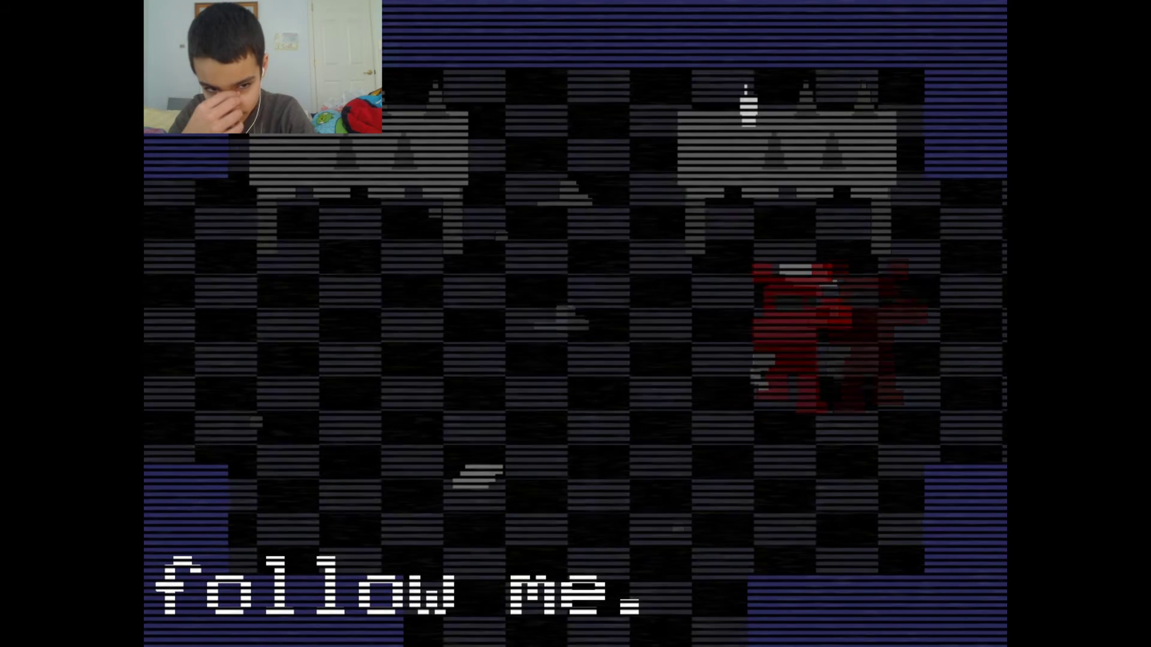
key("d")
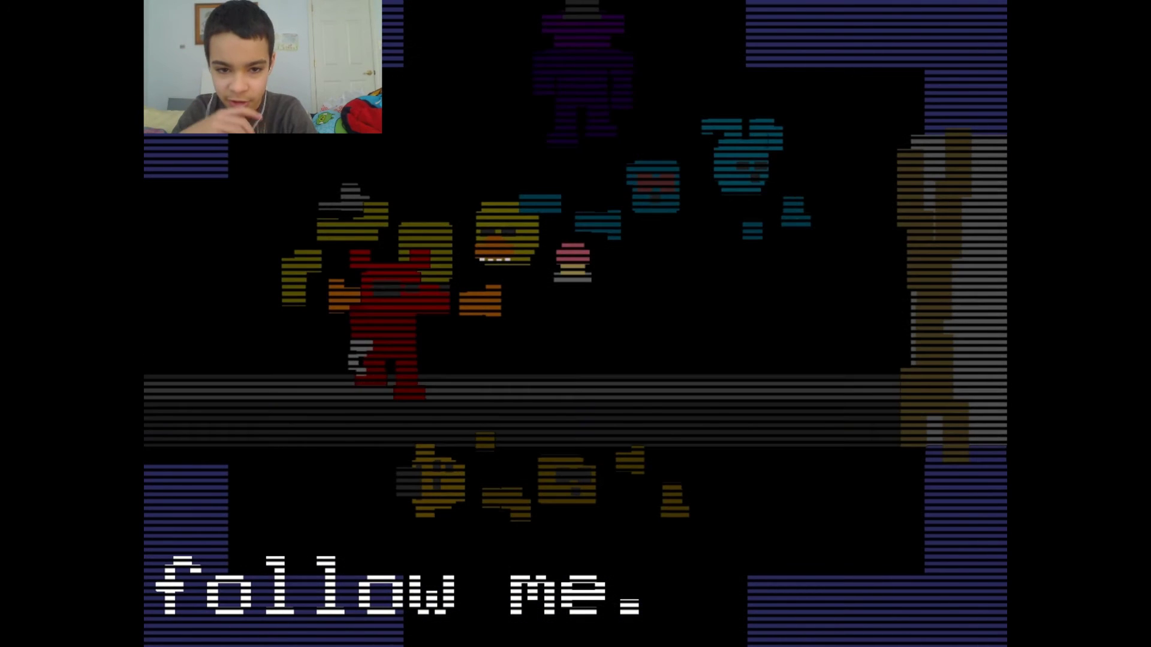
Step: Move the red character up close to the blue figures
key("w")
key("d")
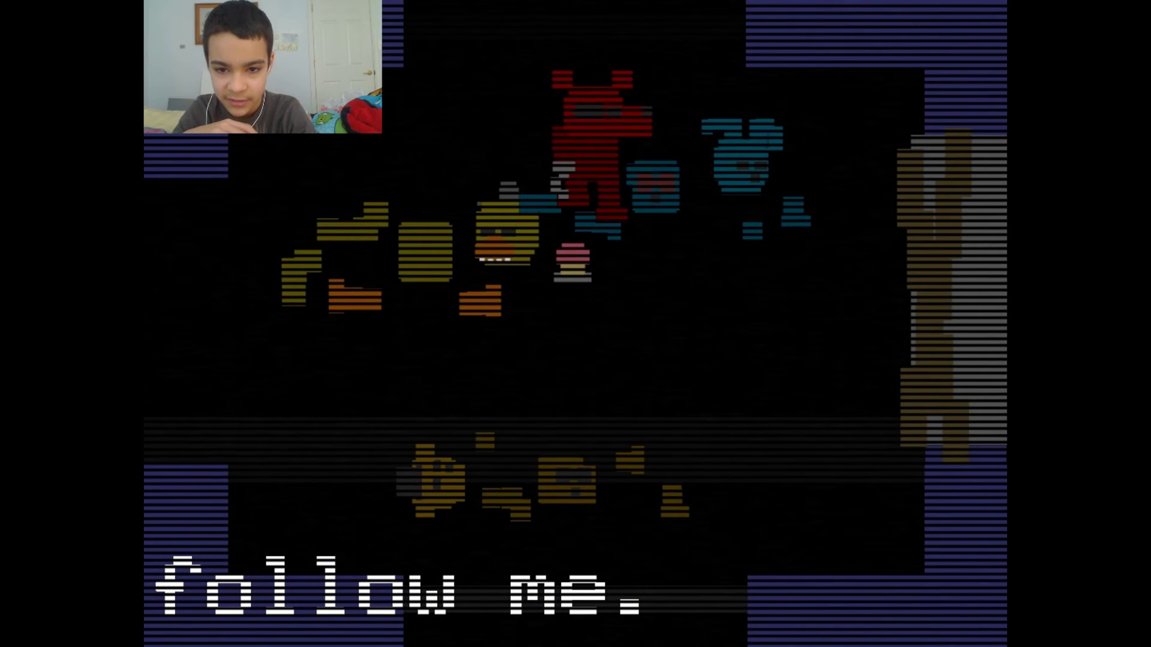
key("d")
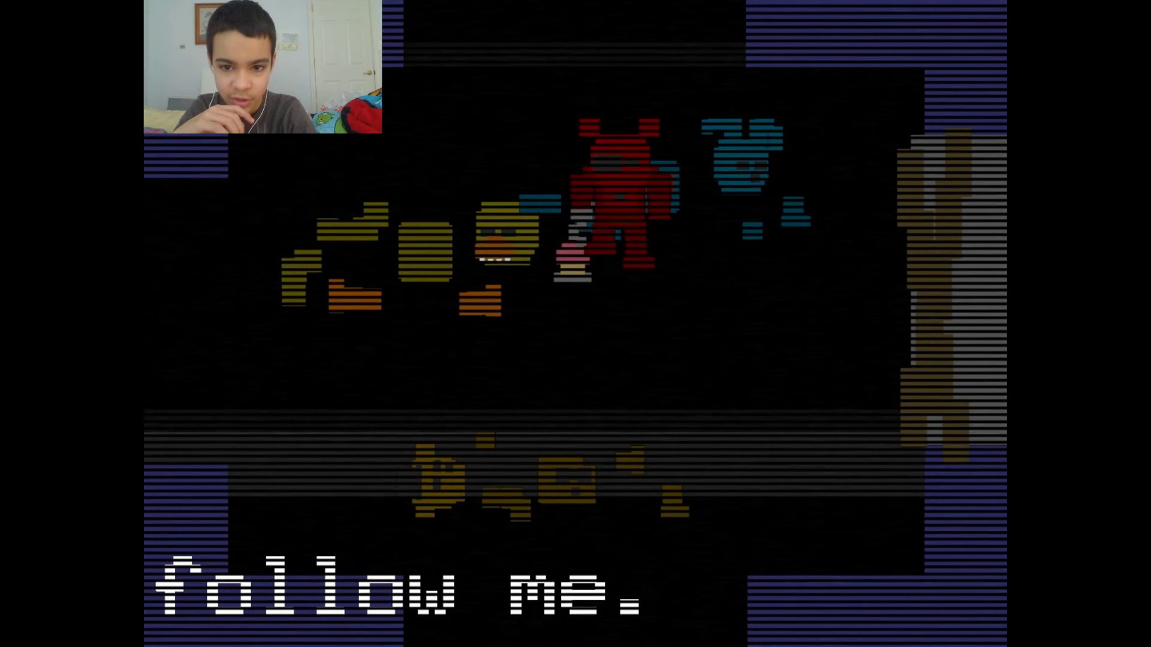
key("w")
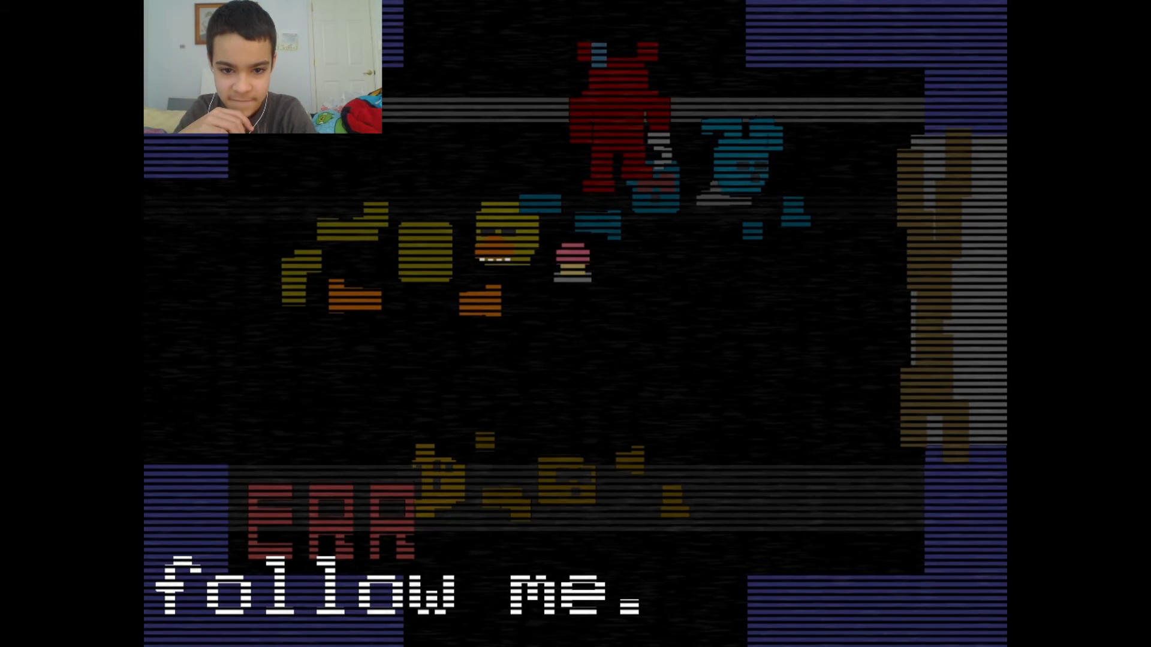
Step: Step left away from the blue figures and down beside the yellow figures
key("a")
key("w")
key("s")
key("a")
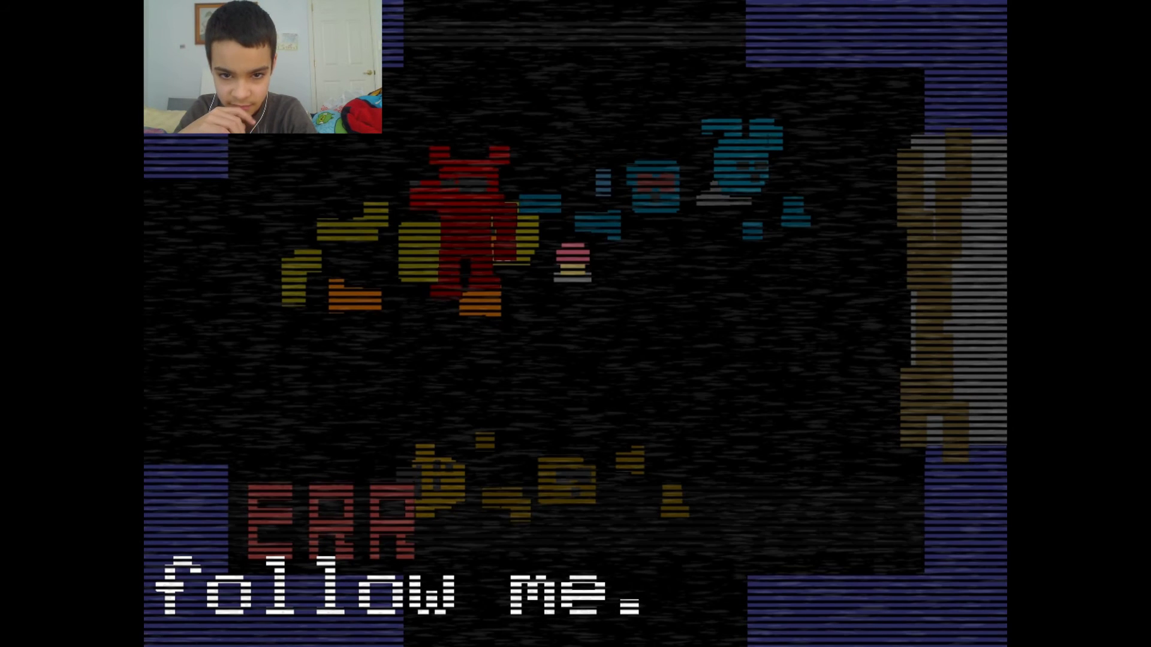